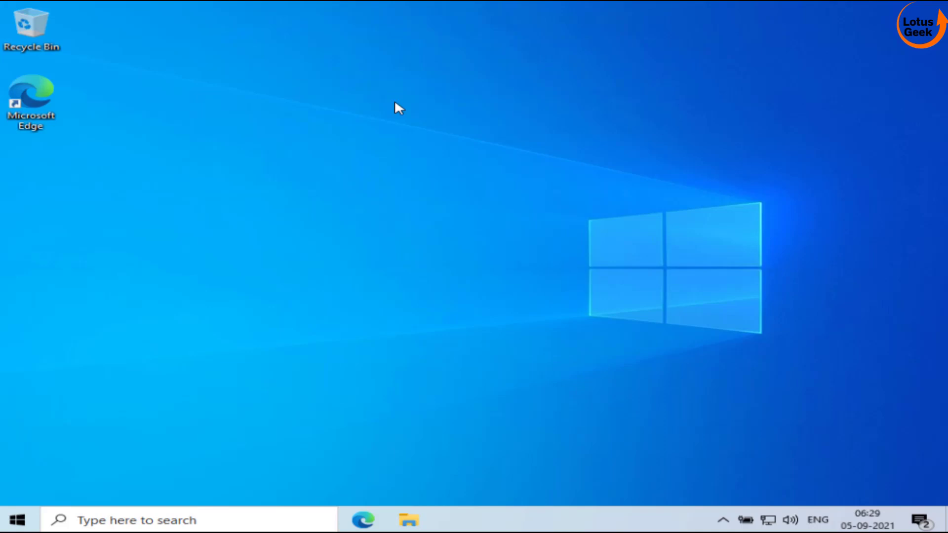
- Open the Privacy > Diagnostics & feedback page in Windows Settings
{"action": "key", "text": "super+i"}
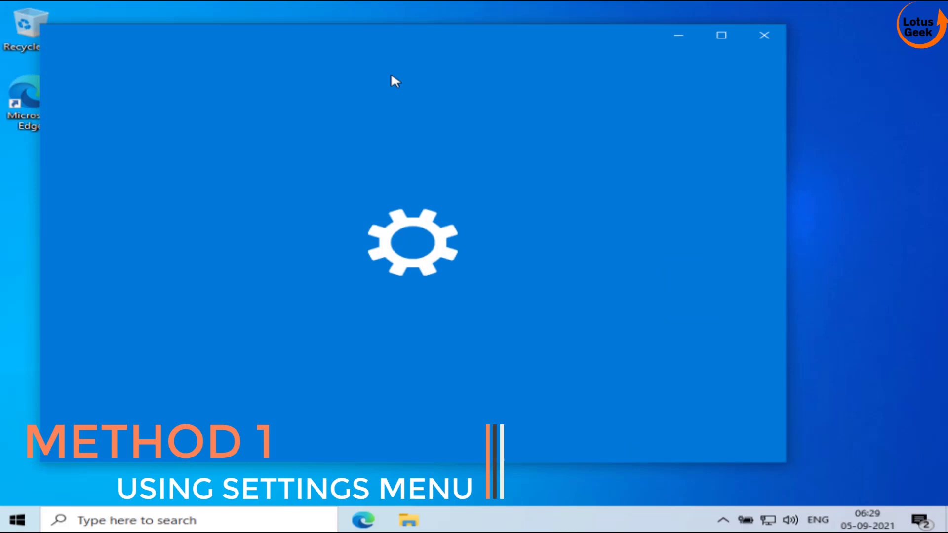
{"action": "scroll", "coordinate": [354, 217], "scroll_direction": "down", "scroll_amount": 5}
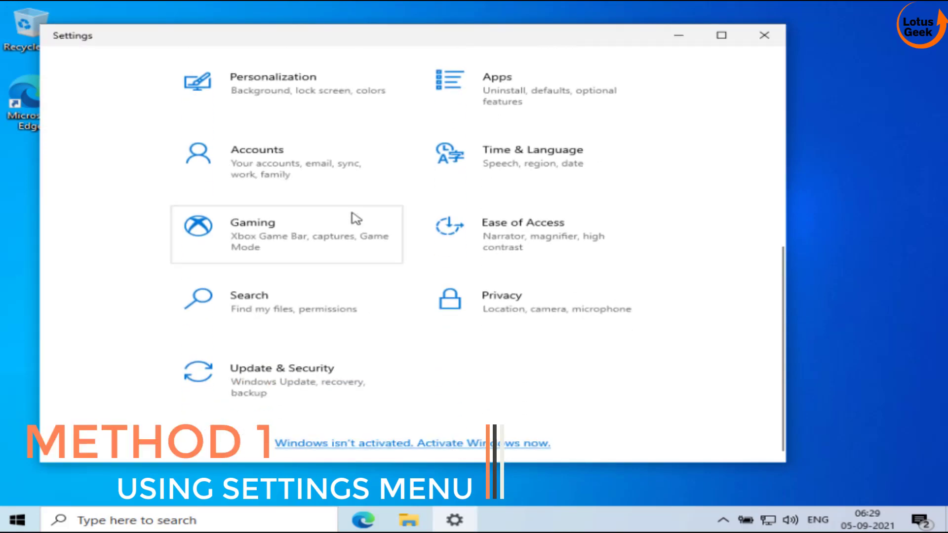
{"action": "left_click", "coordinate": [497, 307]}
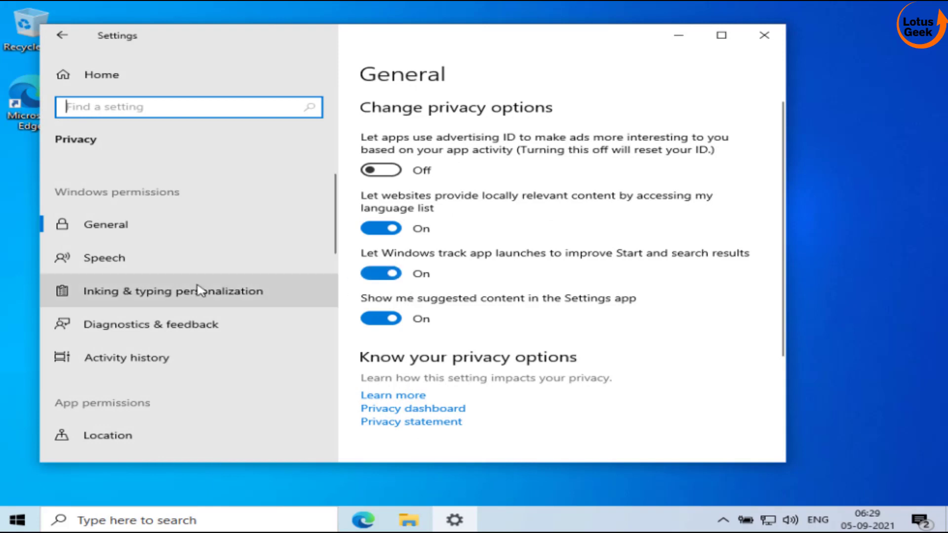
{"action": "left_click", "coordinate": [144, 330]}
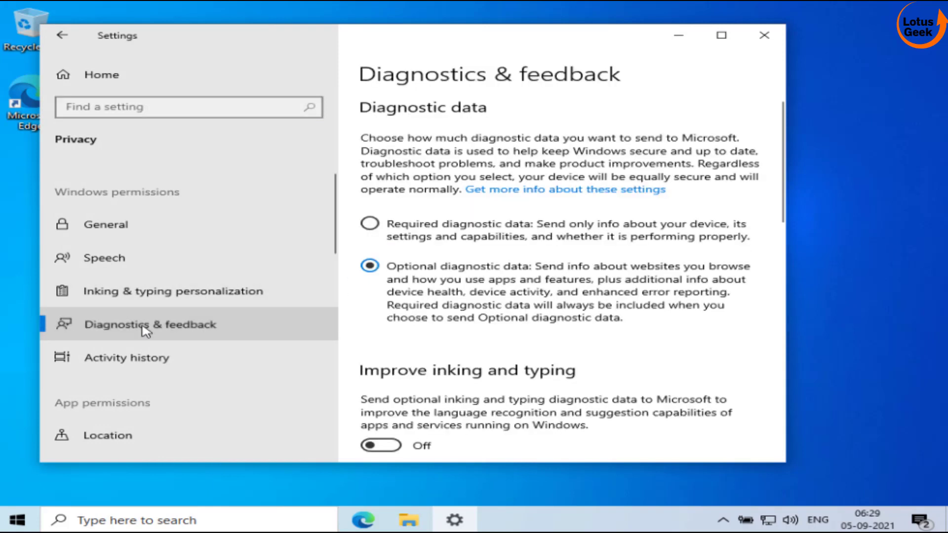
- Keep Optional diagnostic data selected and switch Improve inking and typing on
{"action": "left_click", "coordinate": [370, 224]}
{"action": "left_click", "coordinate": [370, 266]}
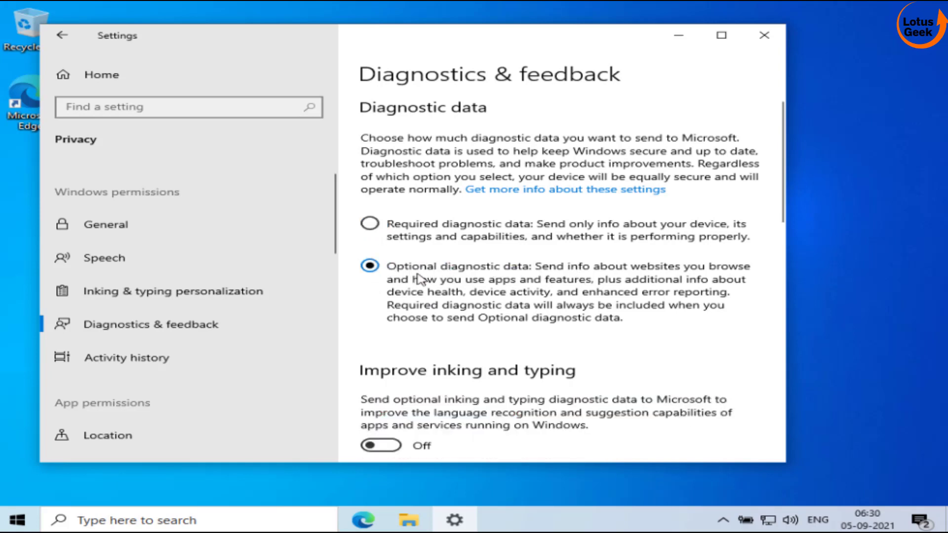
{"action": "scroll", "coordinate": [463, 284], "scroll_direction": "down", "scroll_amount": 2}
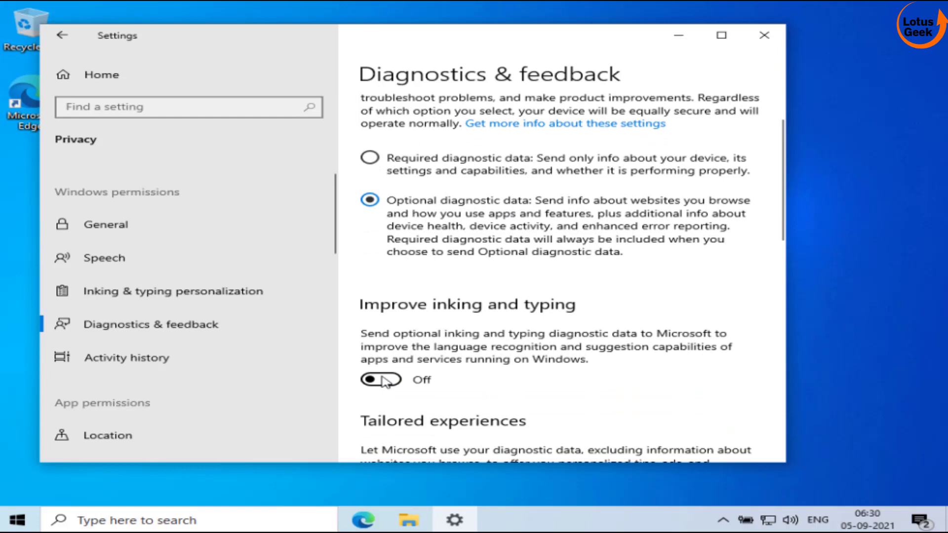
{"action": "left_click", "coordinate": [383, 381]}
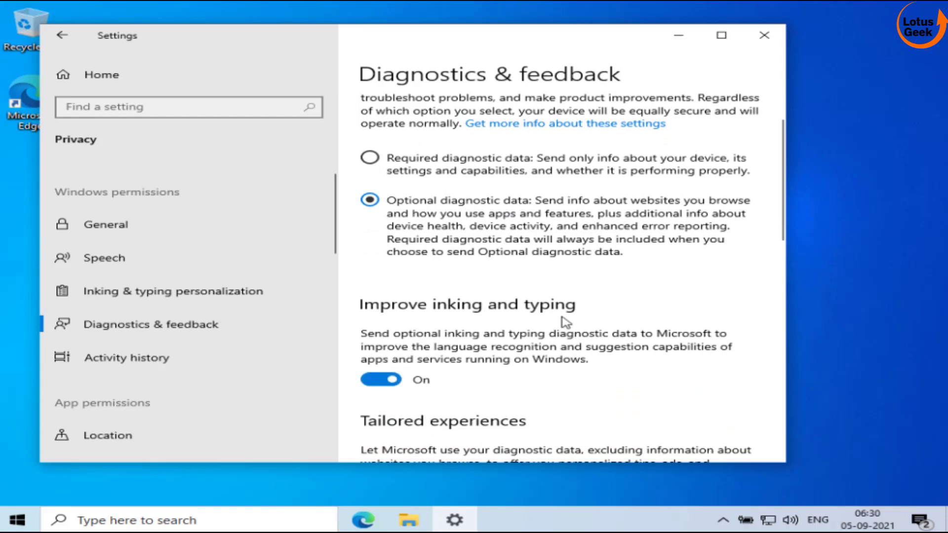
- Close Settings and launch the services.msc console from the Run box
{"action": "left_click", "coordinate": [764, 35]}
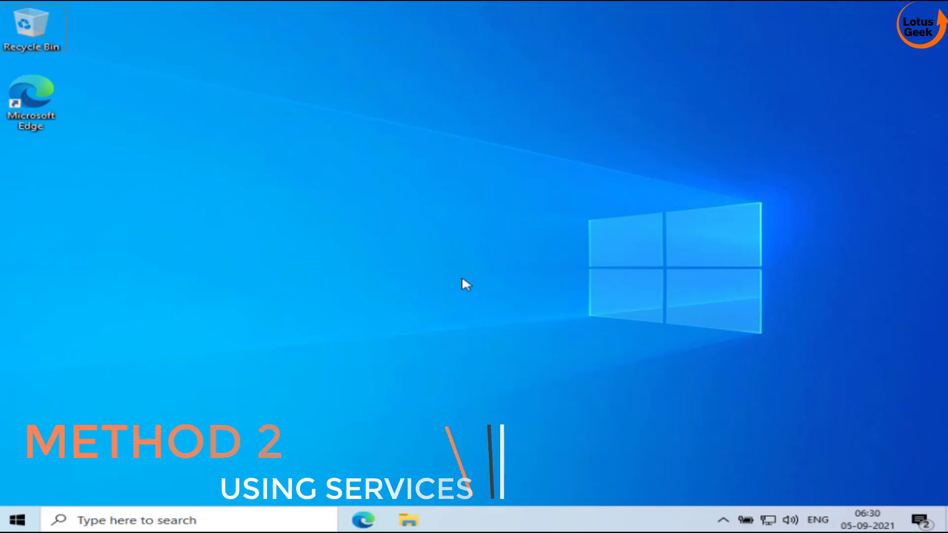
{"action": "key", "text": "super+r"}
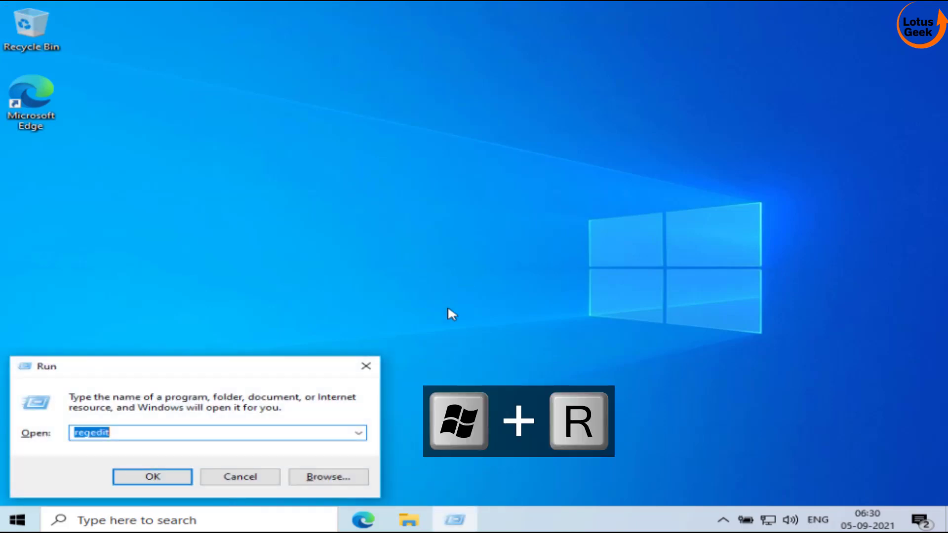
{"action": "type", "text": "ser"}
{"action": "key", "text": "Down"}
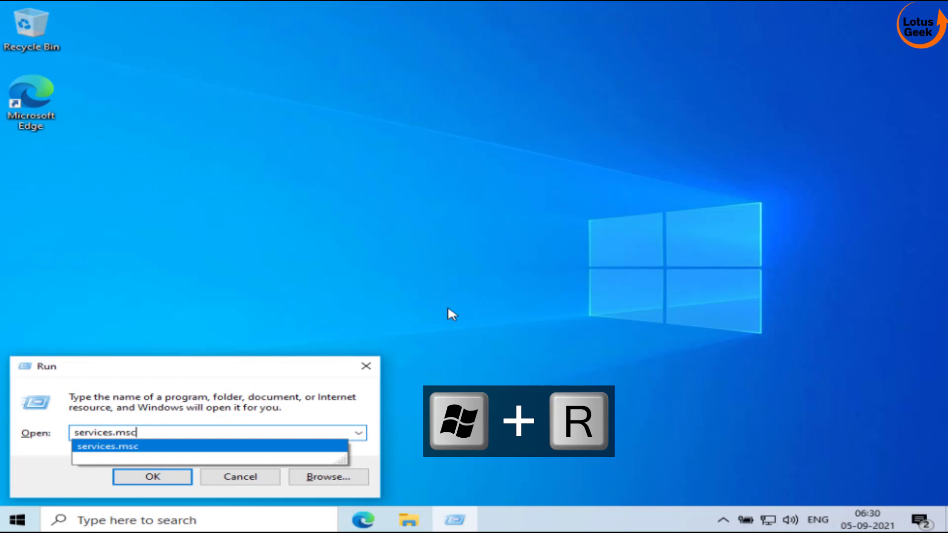
{"action": "key", "text": "Return"}
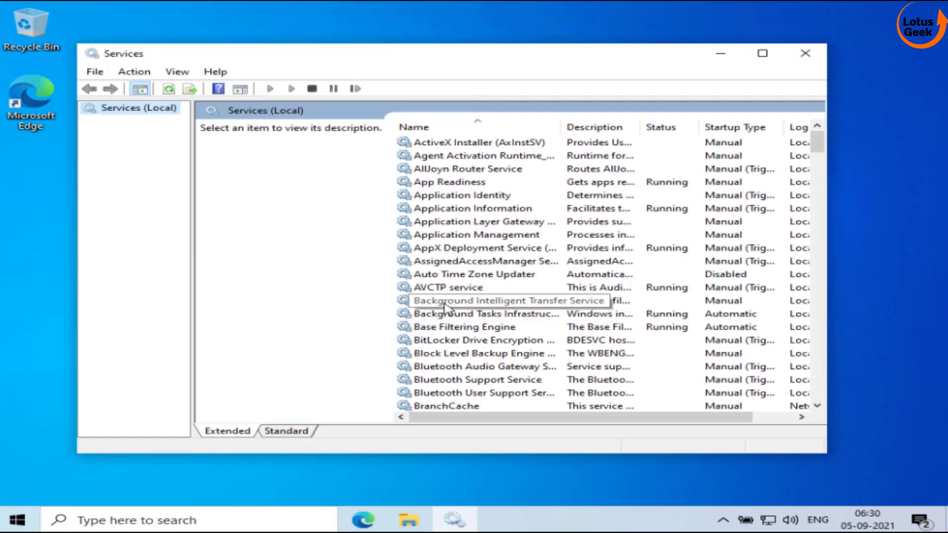
- Select the Connected User Experiences and Telemetry service in the list
{"action": "left_click", "coordinate": [444, 305]}
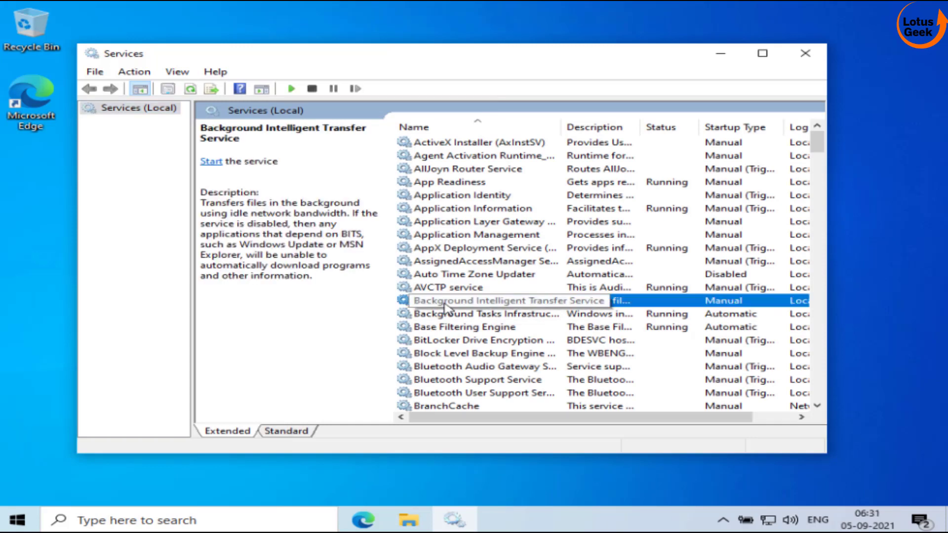
{"action": "key", "text": "c"}
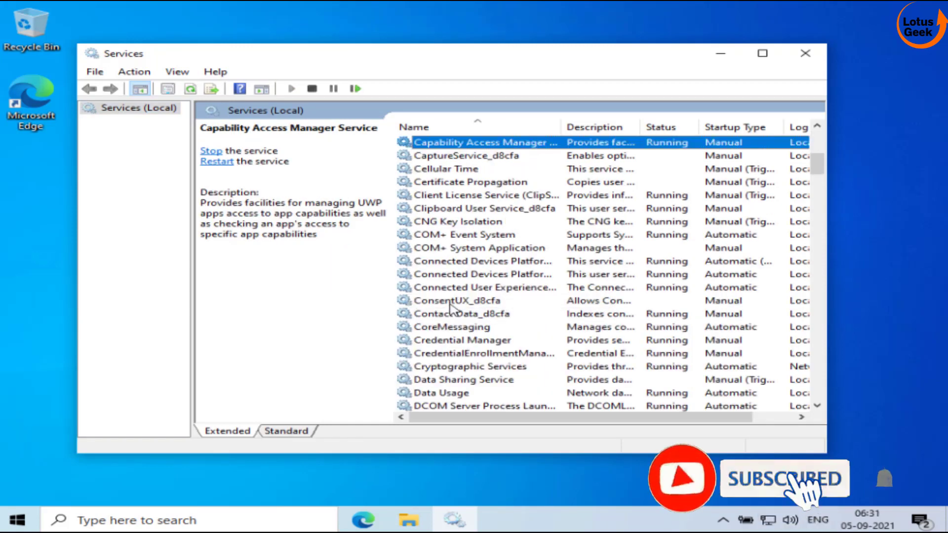
{"action": "left_click", "coordinate": [538, 289]}
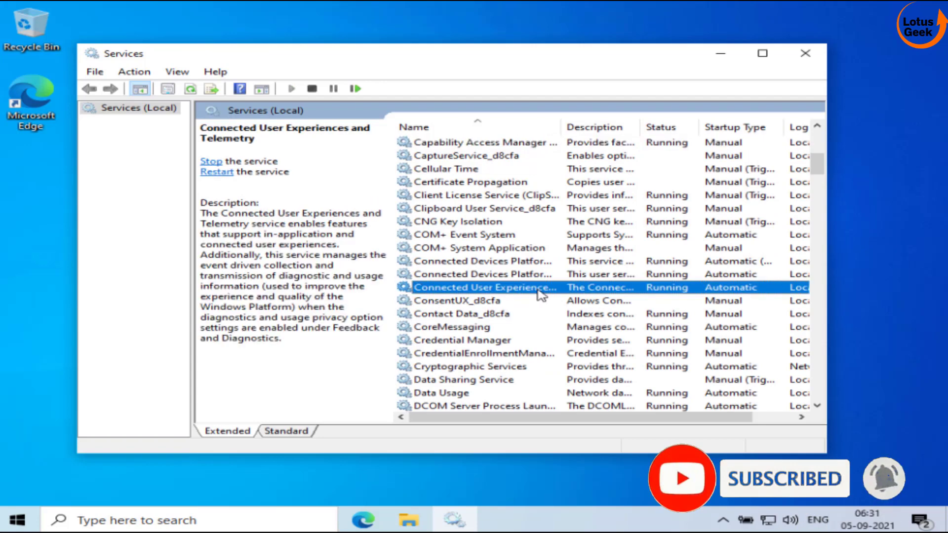
- Confirm Automatic startup in the Connected User Experiences and Telemetry properties and close them
{"action": "double_click", "coordinate": [539, 291]}
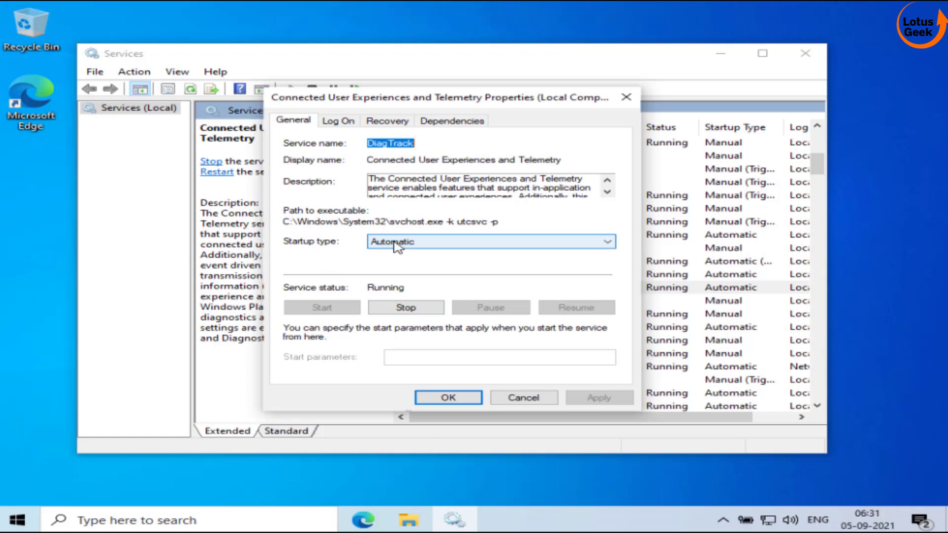
{"action": "left_click", "coordinate": [425, 249]}
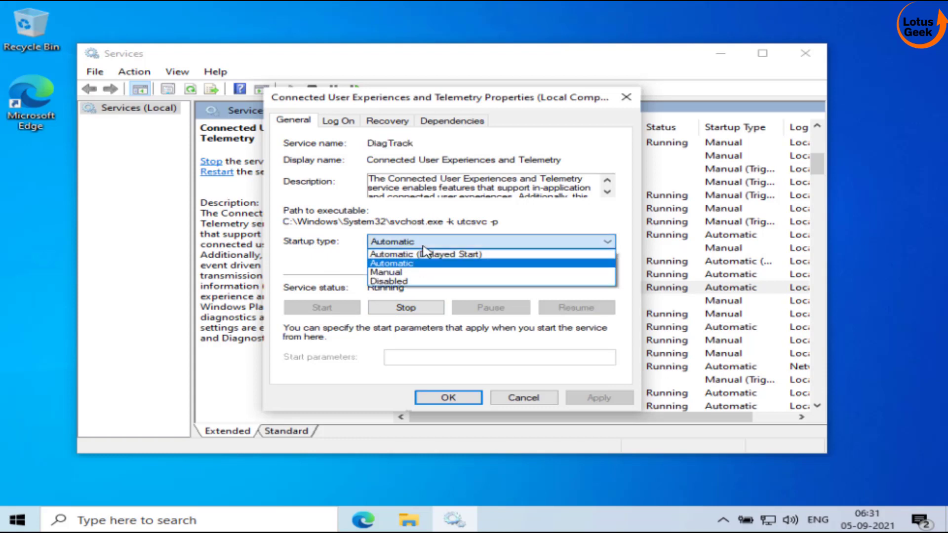
{"action": "left_click", "coordinate": [394, 261]}
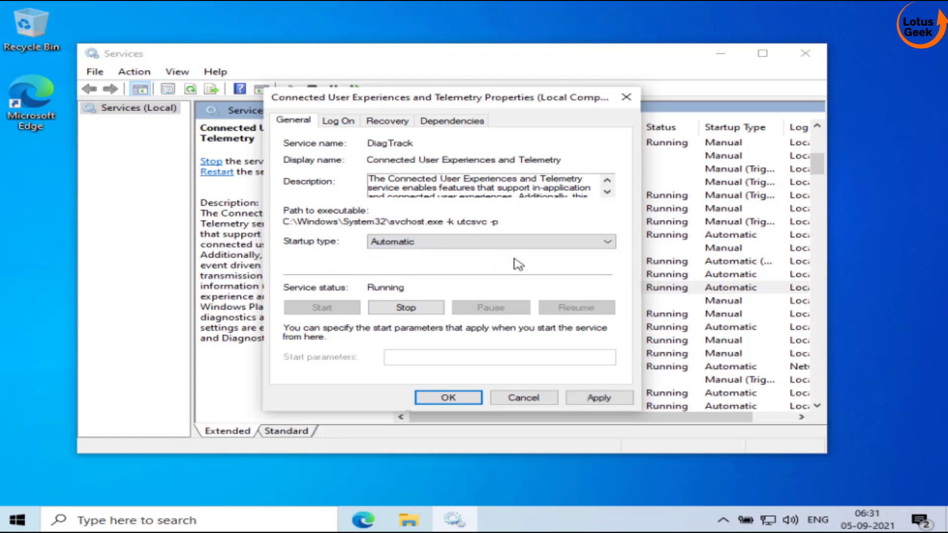
{"action": "left_click", "coordinate": [447, 395]}
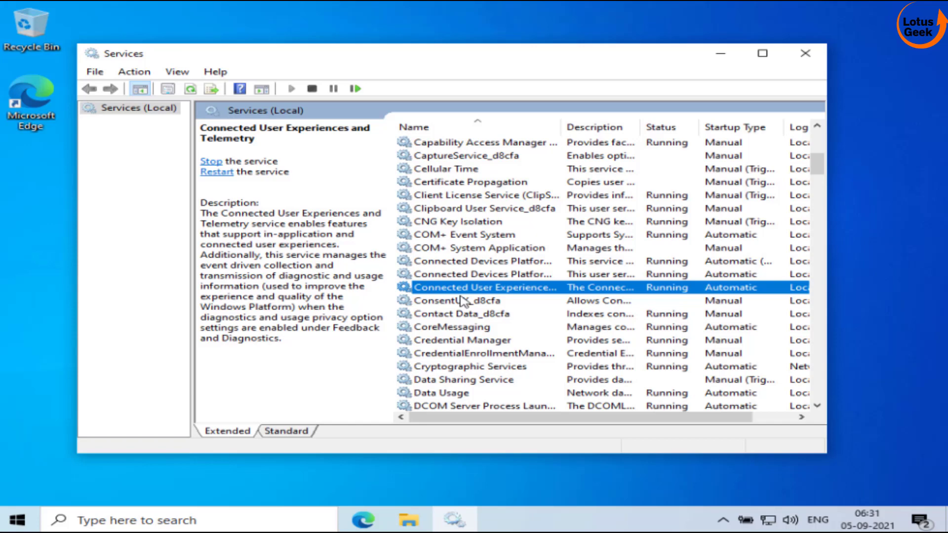
- Locate the Windows Insider Service in the Services list
{"action": "key", "text": "w"}
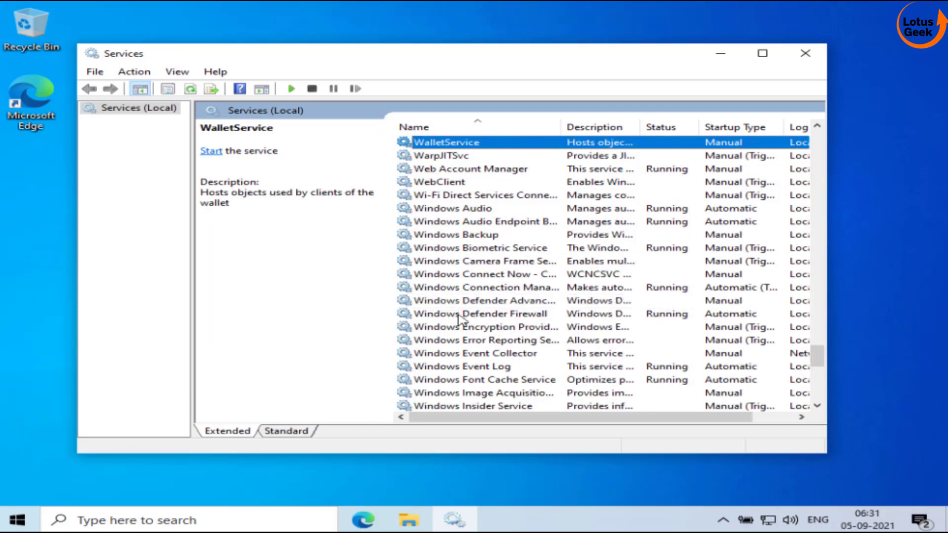
{"action": "left_click", "coordinate": [513, 406]}
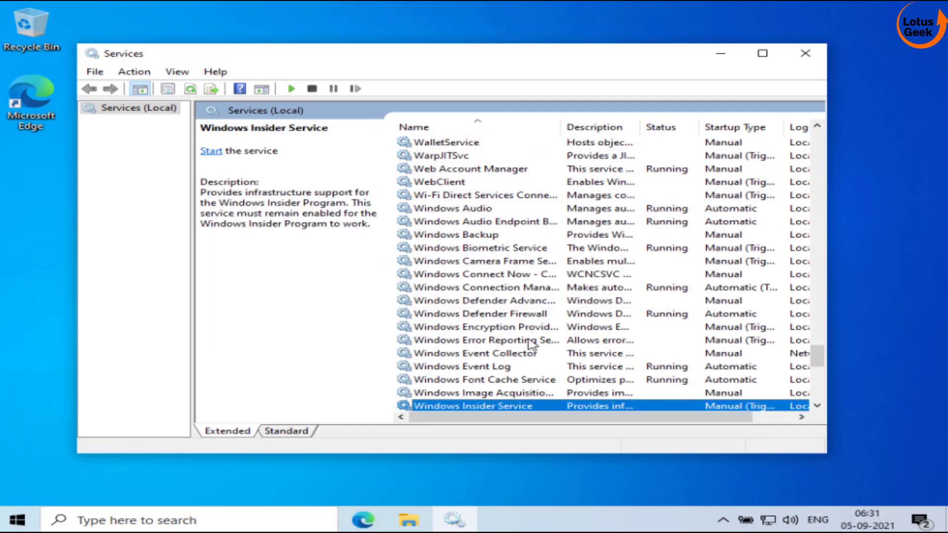
{"action": "scroll", "coordinate": [530, 343], "scroll_direction": "down", "scroll_amount": 3}
{"action": "scroll", "coordinate": [531, 343], "scroll_direction": "down", "scroll_amount": 1}
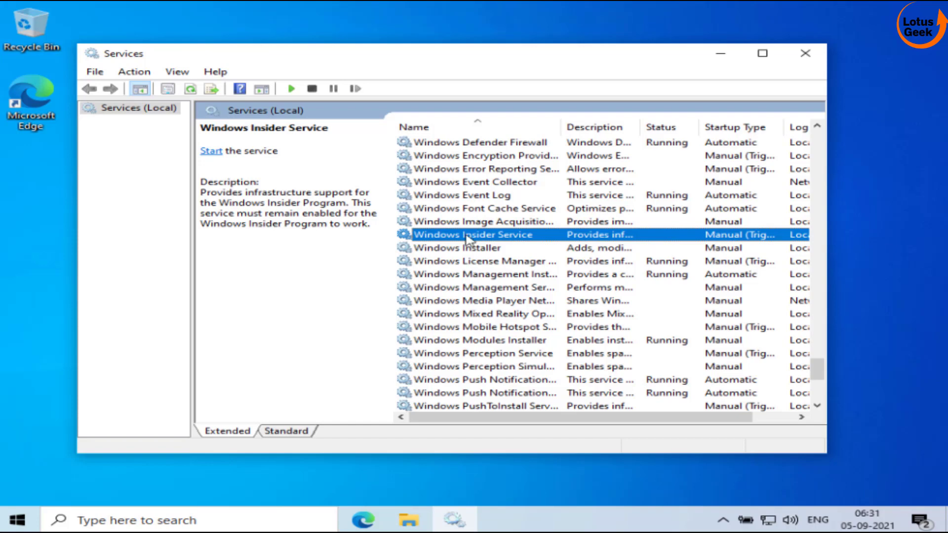
- Set Windows Insider Service to Automatic startup and start it; select Windows Update
{"action": "double_click", "coordinate": [455, 239]}
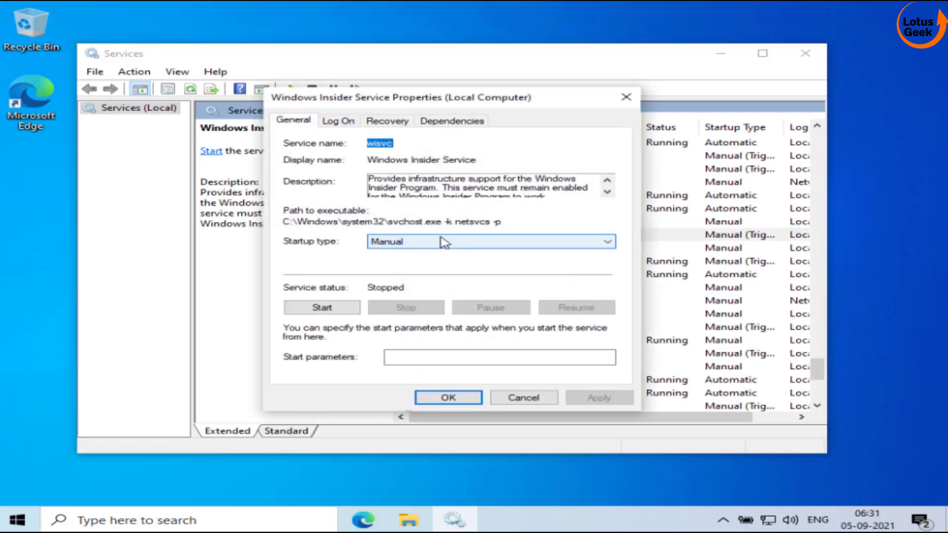
{"action": "left_click", "coordinate": [432, 241]}
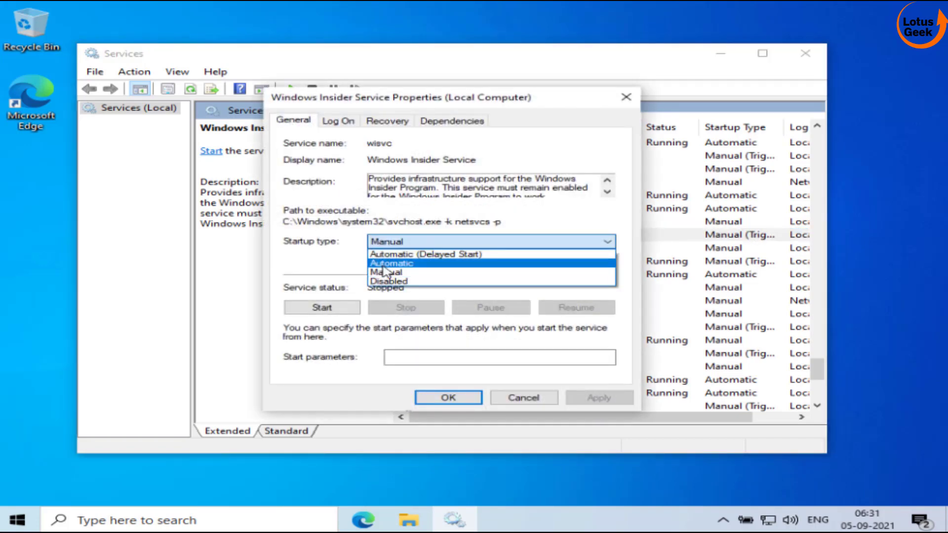
{"action": "left_click", "coordinate": [383, 263]}
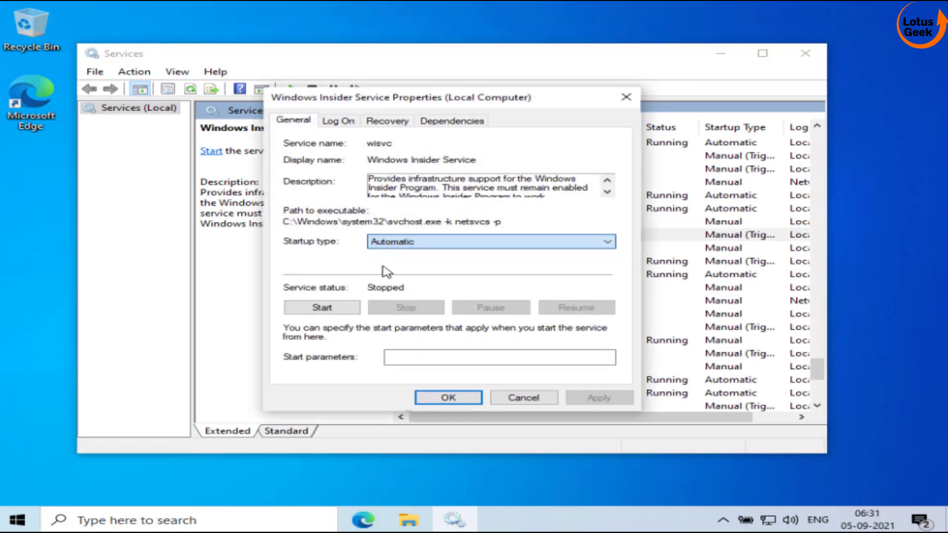
{"action": "left_click", "coordinate": [341, 306]}
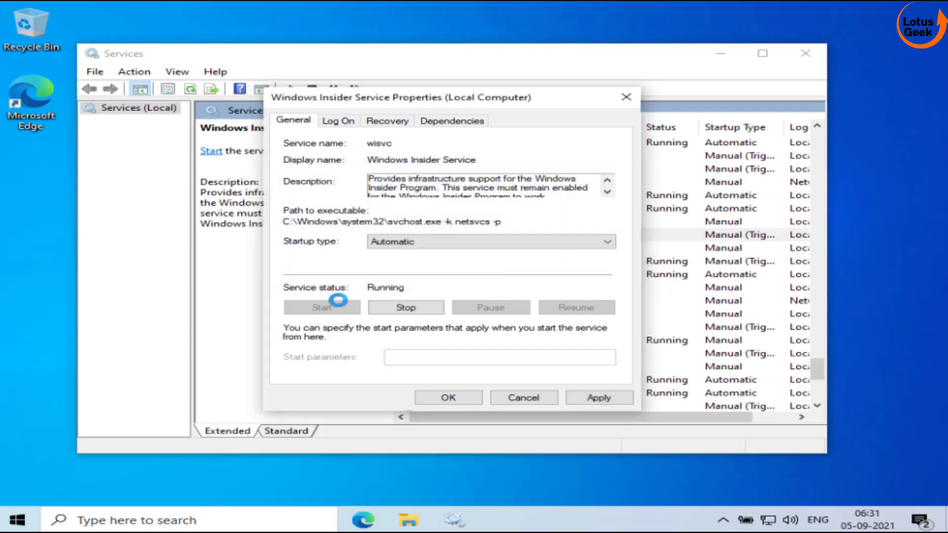
{"action": "left_click", "coordinate": [464, 398]}
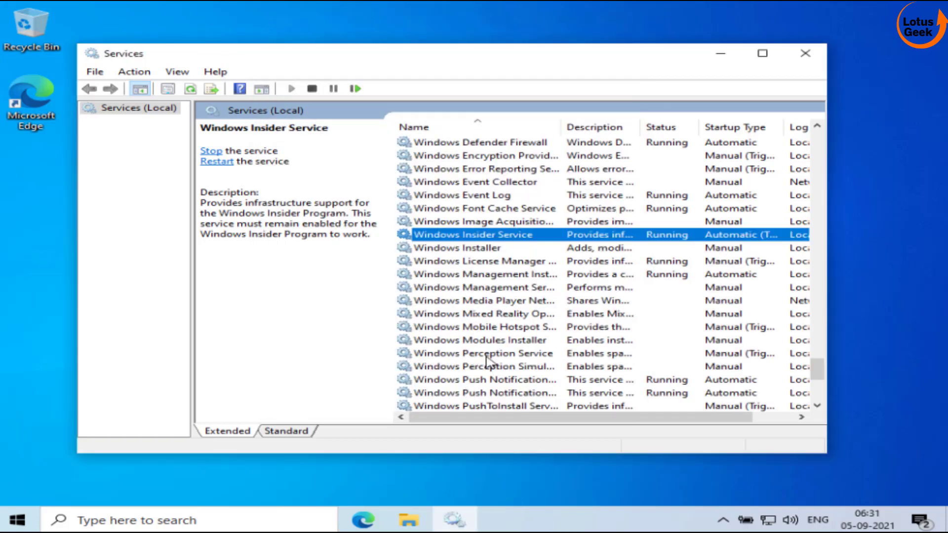
{"action": "scroll", "coordinate": [487, 362], "scroll_direction": "down", "scroll_amount": 4}
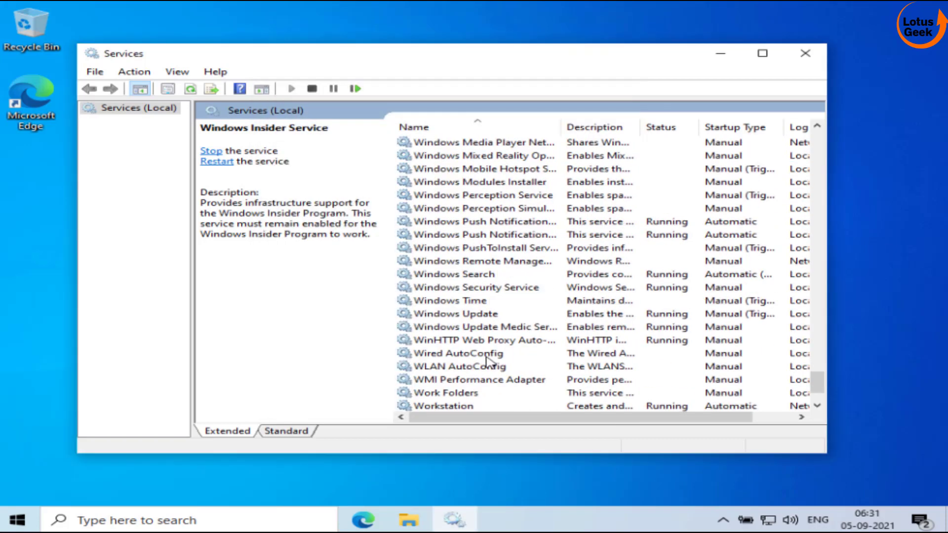
{"action": "left_click", "coordinate": [470, 316]}
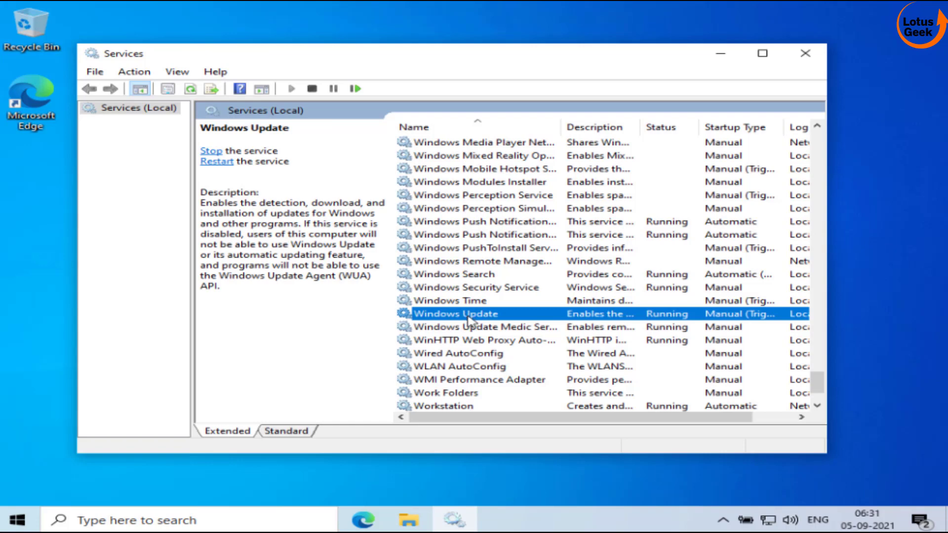
- Set Windows Update startup type to Automatic, apply it, and close Services
{"action": "double_click", "coordinate": [464, 317]}
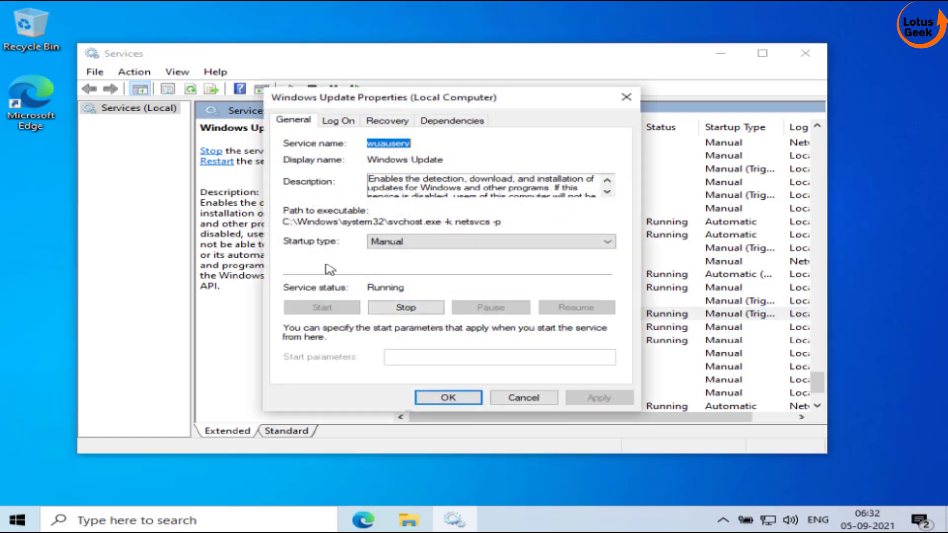
{"action": "left_click", "coordinate": [385, 244]}
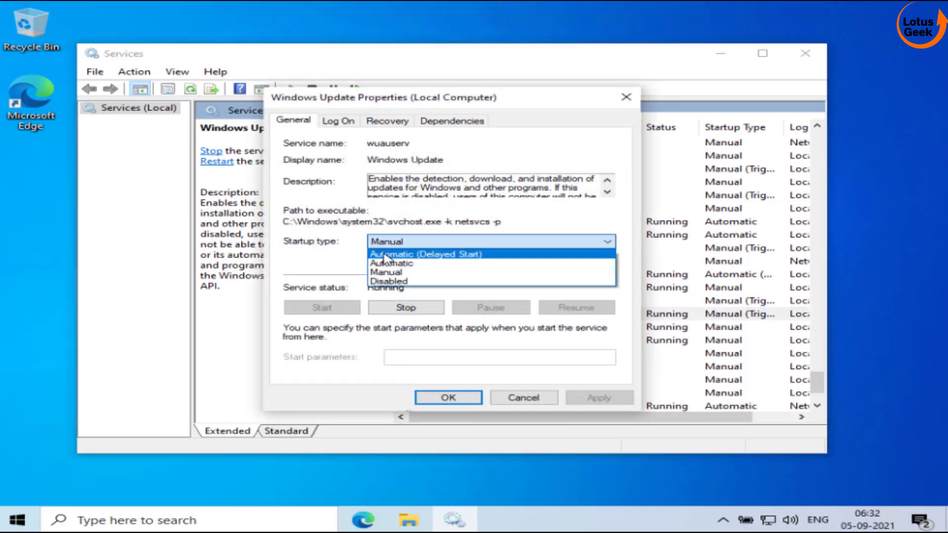
{"action": "left_click", "coordinate": [390, 264]}
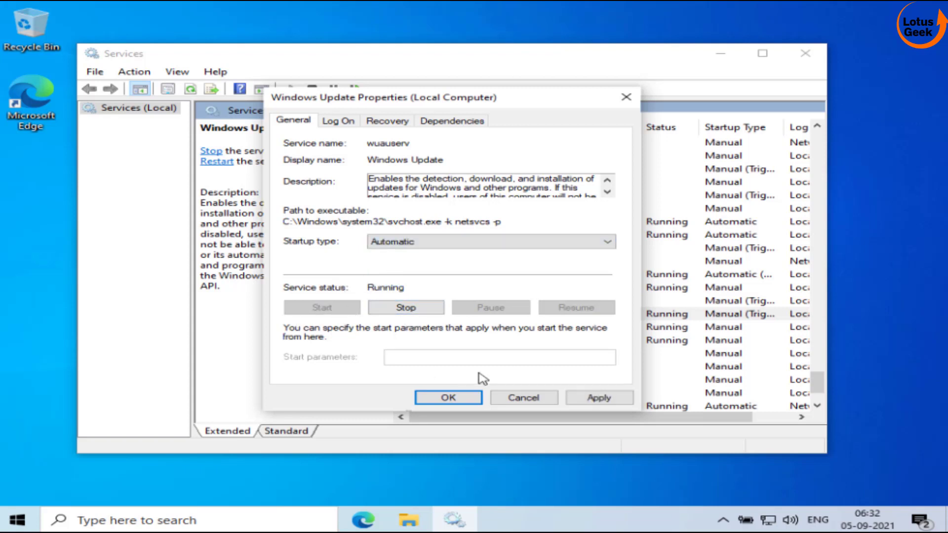
{"action": "left_click", "coordinate": [595, 398]}
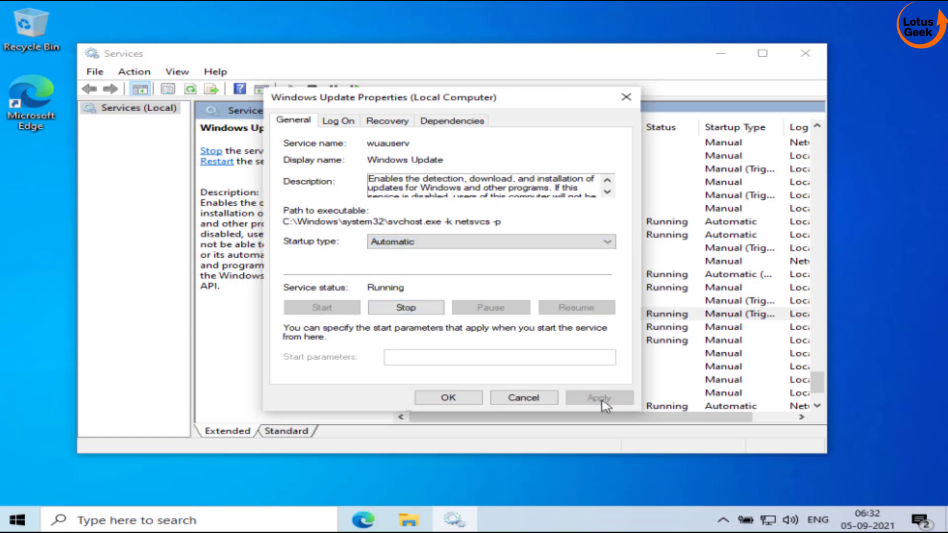
{"action": "left_click", "coordinate": [448, 400]}
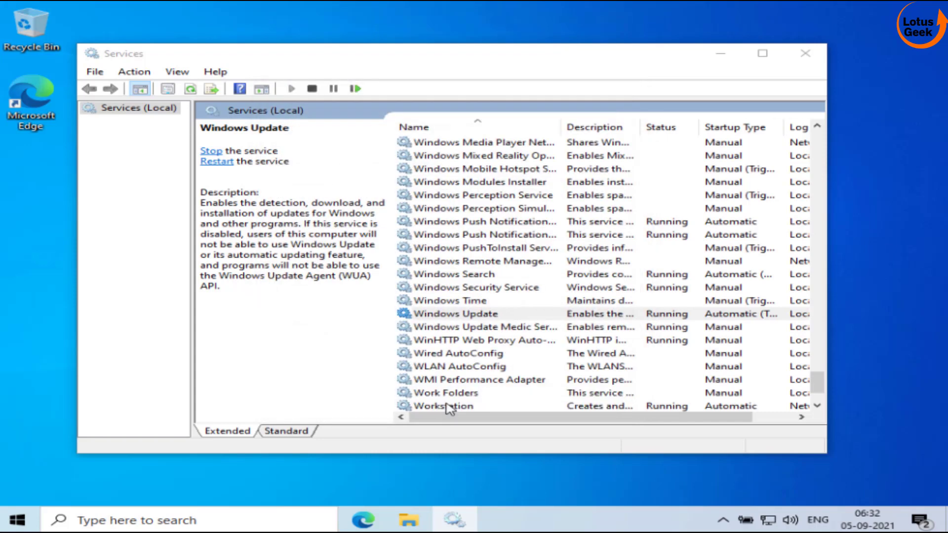
{"action": "left_click", "coordinate": [805, 54]}
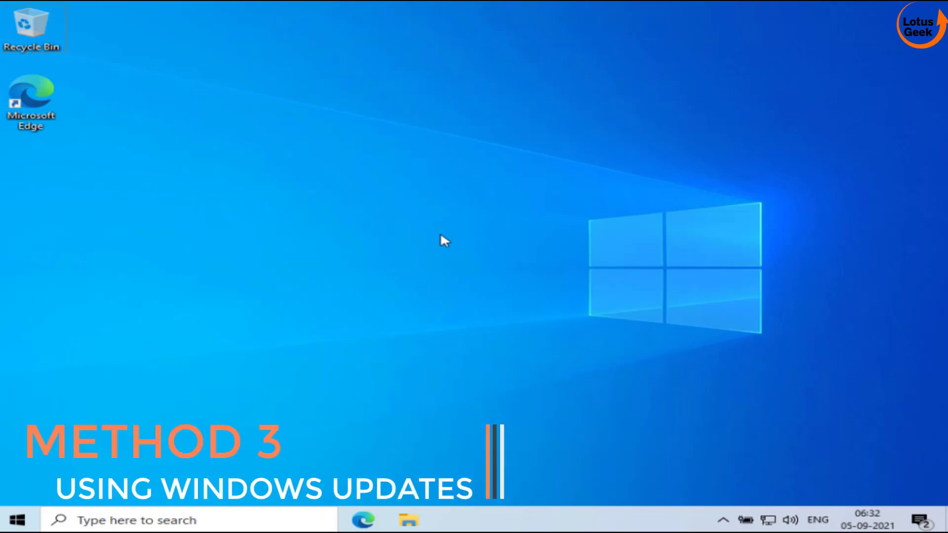
- Reopen Settings at Update & Security > Windows Update
{"action": "key", "text": "super+i"}
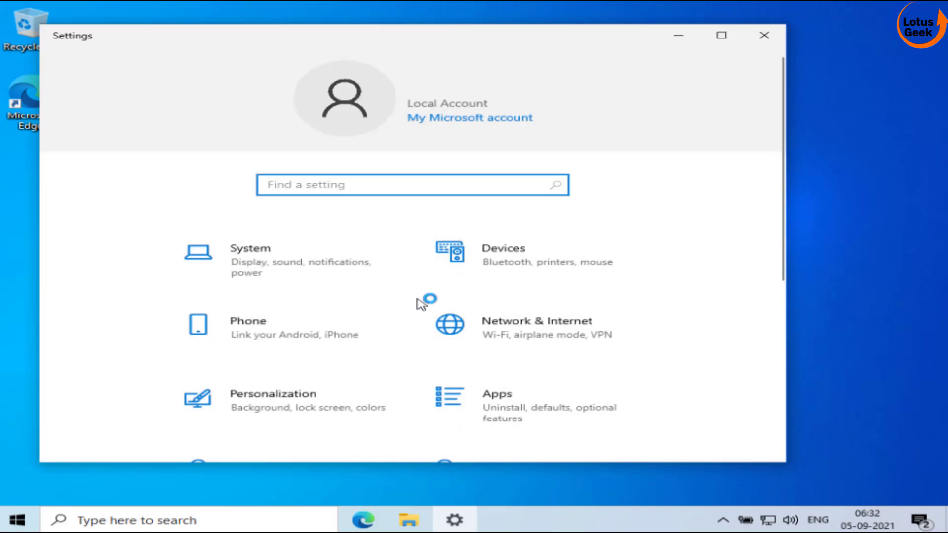
{"action": "scroll", "coordinate": [419, 302], "scroll_direction": "down", "scroll_amount": 5}
{"action": "scroll", "coordinate": [419, 302], "scroll_direction": "down", "scroll_amount": 2}
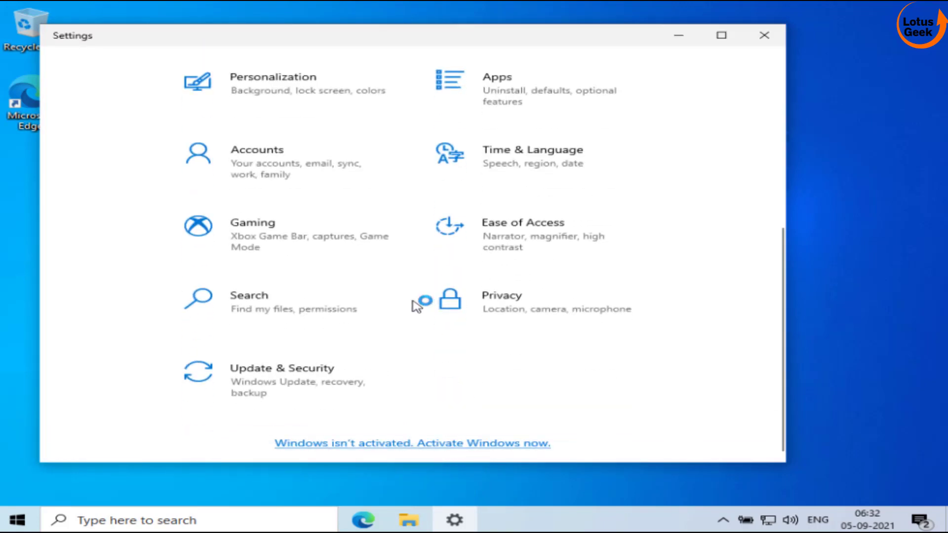
{"action": "left_click", "coordinate": [246, 384]}
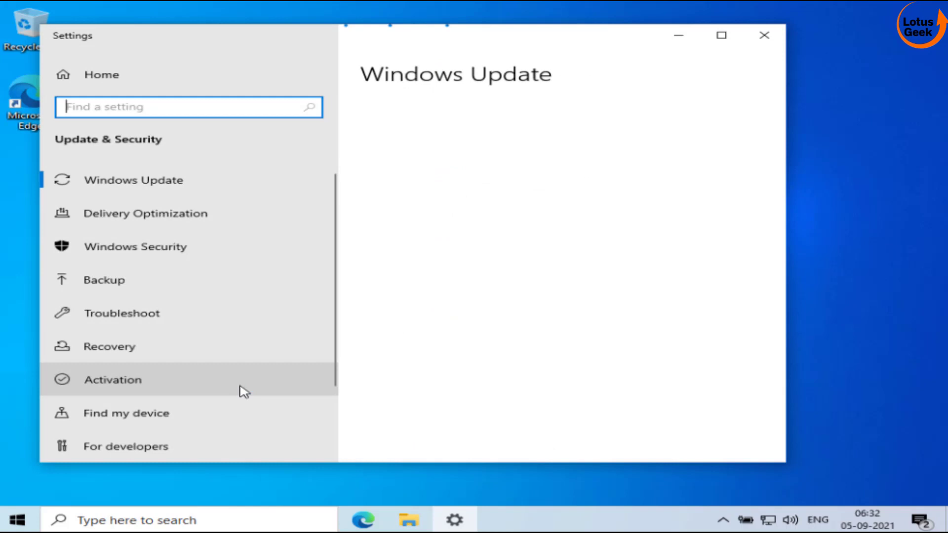
{"action": "left_click", "coordinate": [138, 182]}
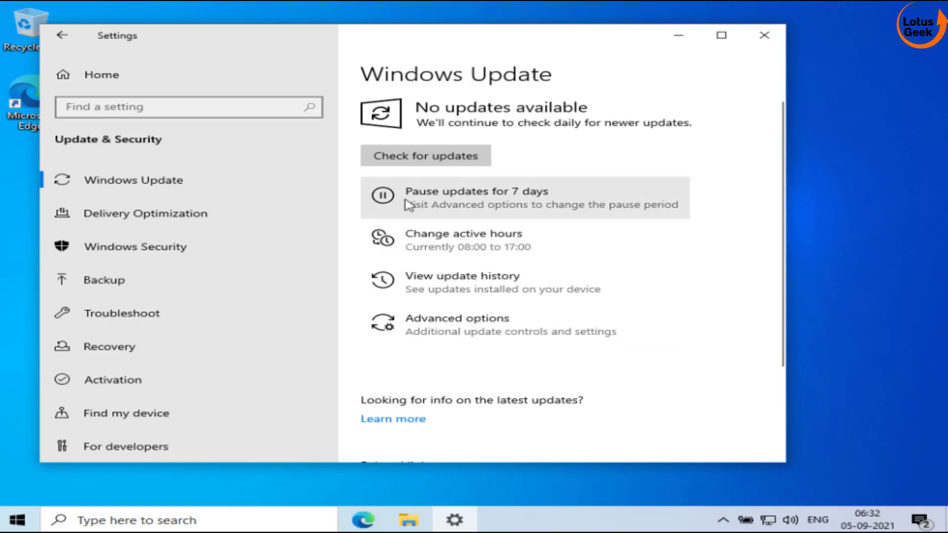
- Pause updates for 7 days, resume them, and close Settings
{"action": "left_click", "coordinate": [442, 200]}
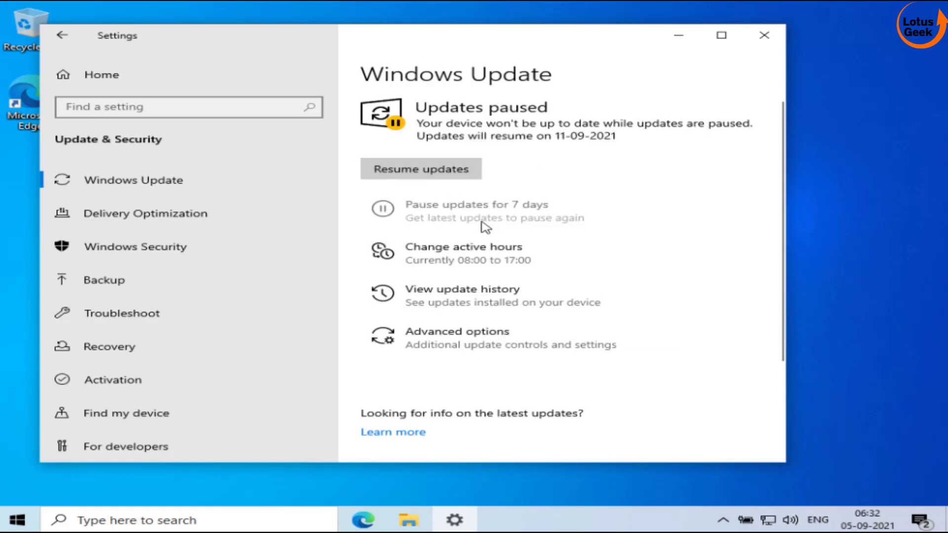
{"action": "left_click", "coordinate": [438, 170]}
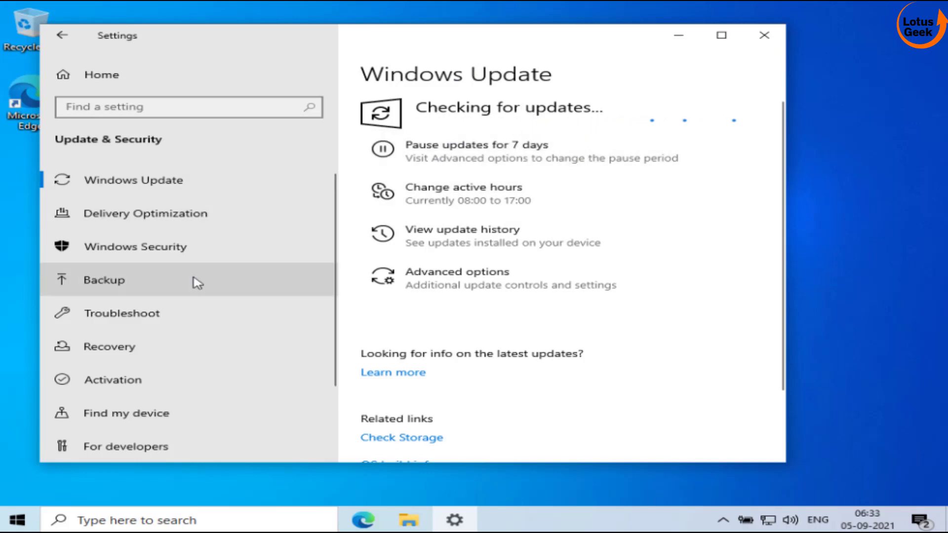
{"action": "scroll", "coordinate": [198, 282], "scroll_direction": "down", "scroll_amount": 2}
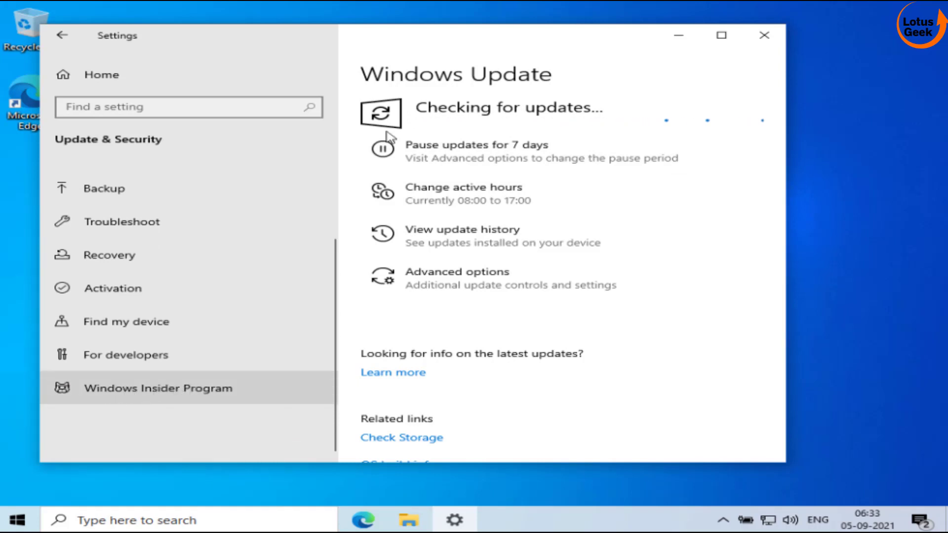
{"action": "left_click", "coordinate": [765, 35]}
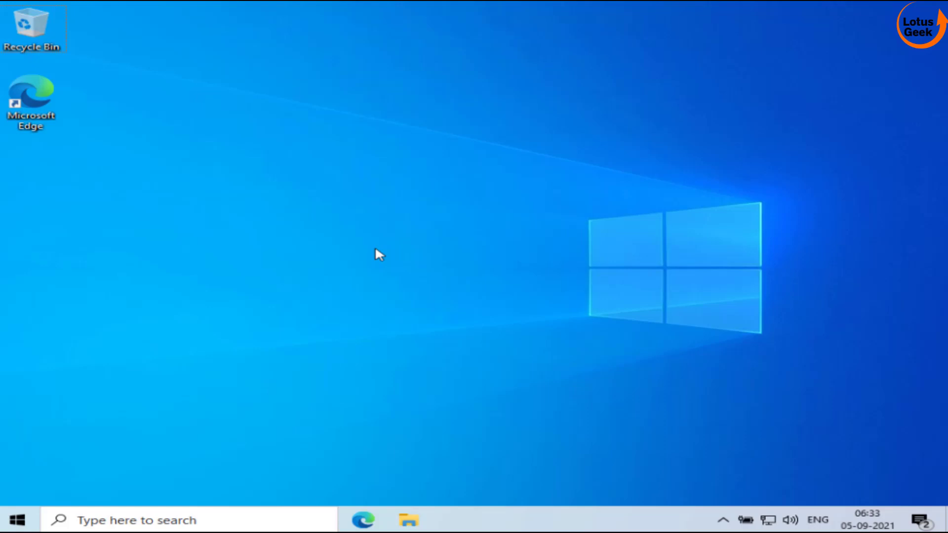
- Launch regedit and go to HKEY_LOCAL_MACHINE\SOFTWARE\Microsoft\WindowsSelfHost\UI\Visibility
{"action": "key", "text": "super+r"}
{"action": "type", "text": "reg"}
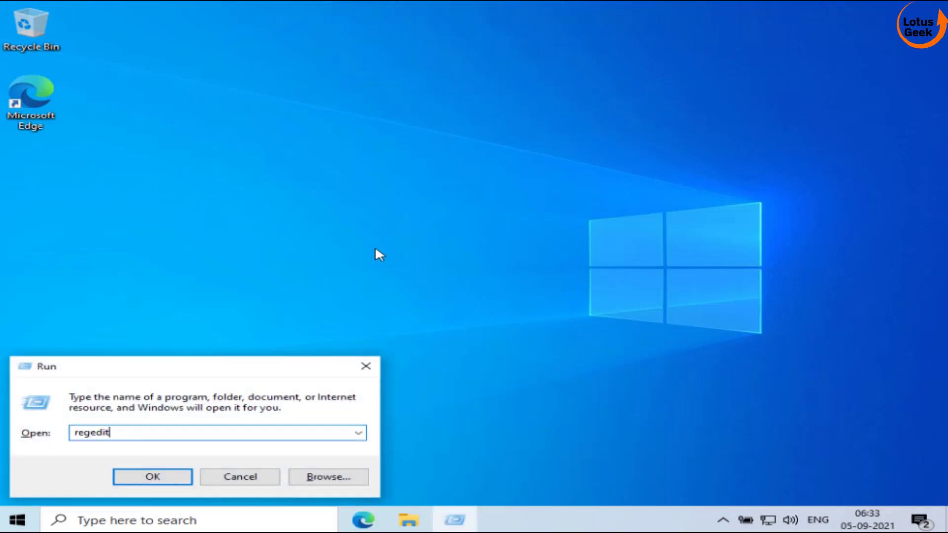
{"action": "key", "text": "Return"}
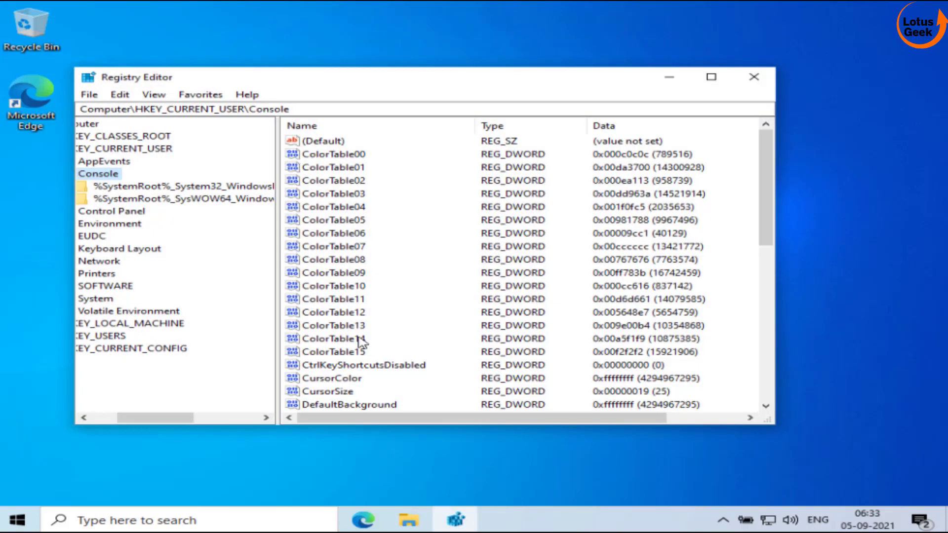
{"action": "left_click", "coordinate": [304, 107]}
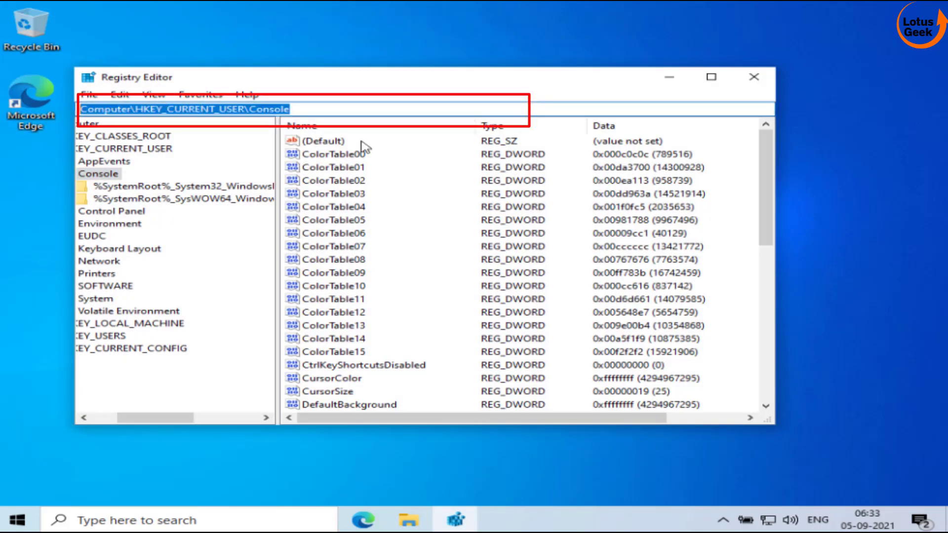
{"action": "type", "text": "Computer\\HKEY_LOCAL_MACHINE\\SOFTWARE\\Microsoft\\WindowsSelfHost\\UI\\Visibility"}
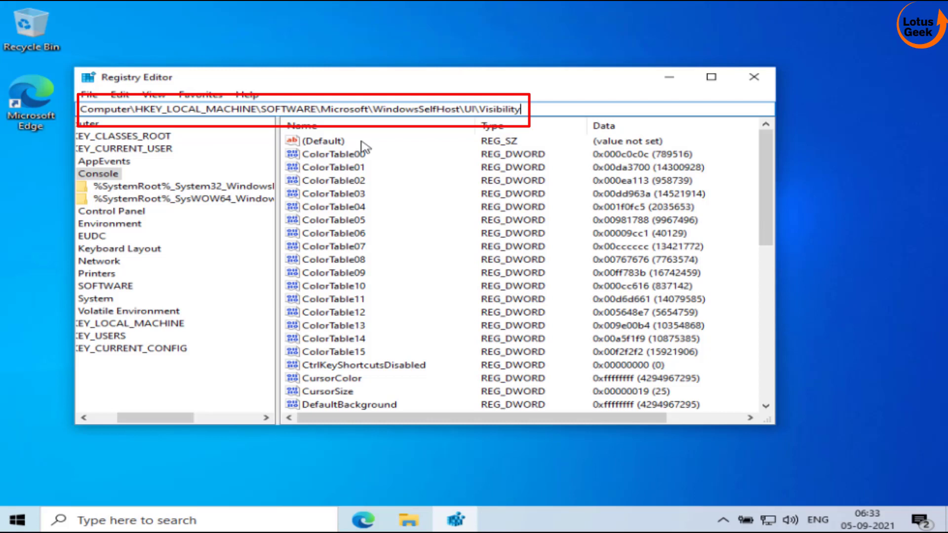
{"action": "key", "text": "Return"}
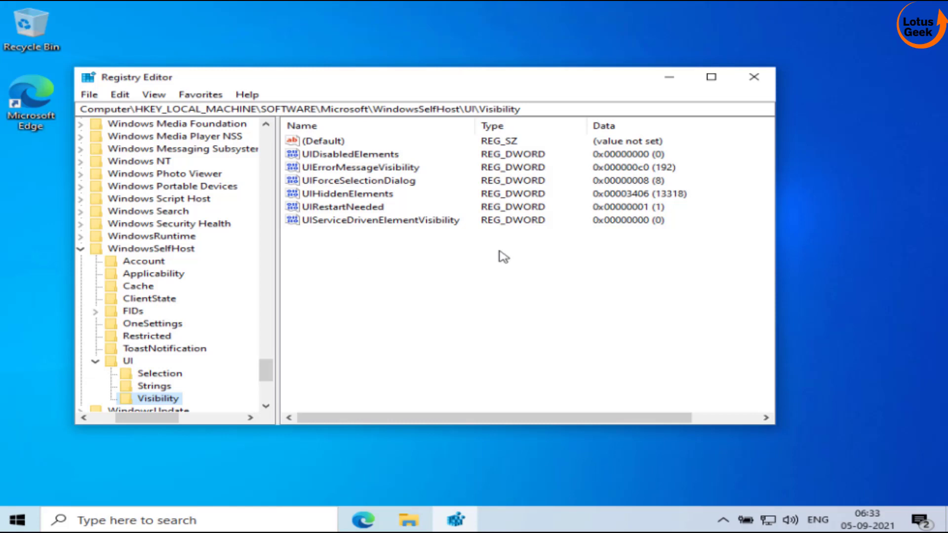
- Create a DWORD (32-bit) value named hideinsiderpage and open its data editor
{"action": "left_click", "coordinate": [362, 278]}
{"action": "right_click", "coordinate": [357, 272]}
{"action": "mouse_move", "coordinate": [407, 281]}
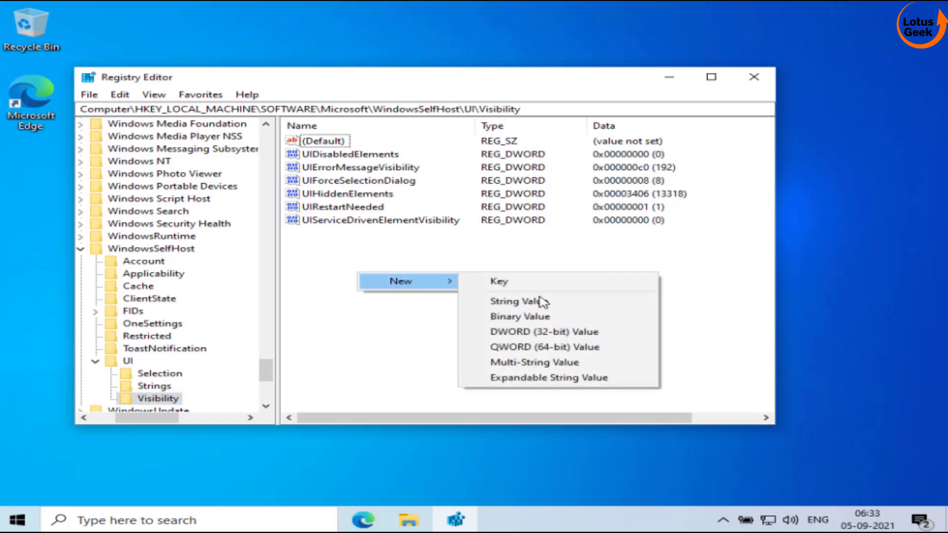
{"action": "left_click", "coordinate": [609, 336]}
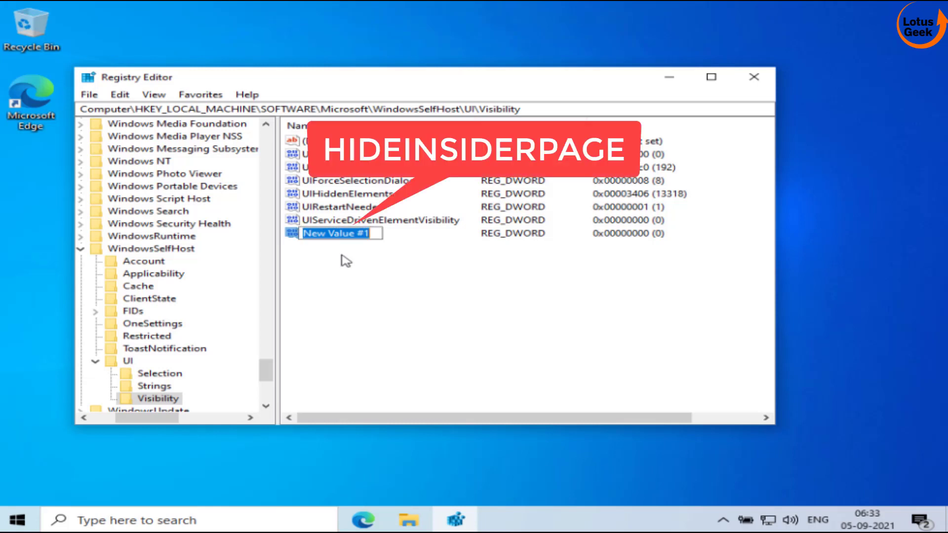
{"action": "type", "text": "hide"}
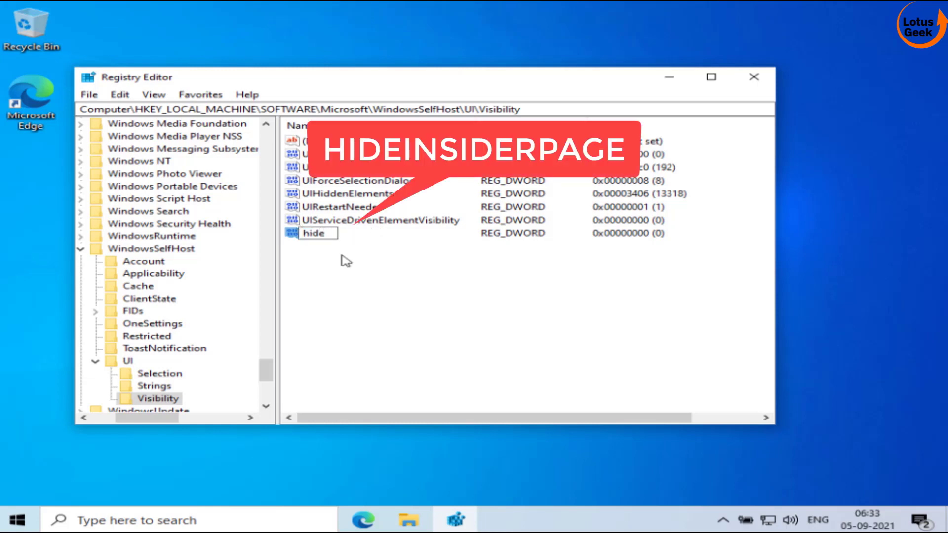
{"action": "type", "text": "insiderpa"}
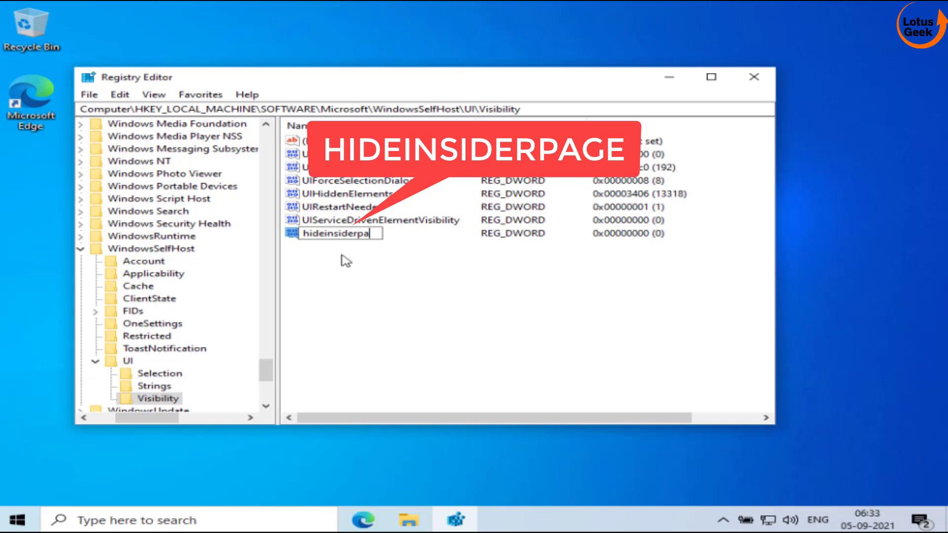
{"action": "type", "text": "ge"}
{"action": "key", "text": "Return"}
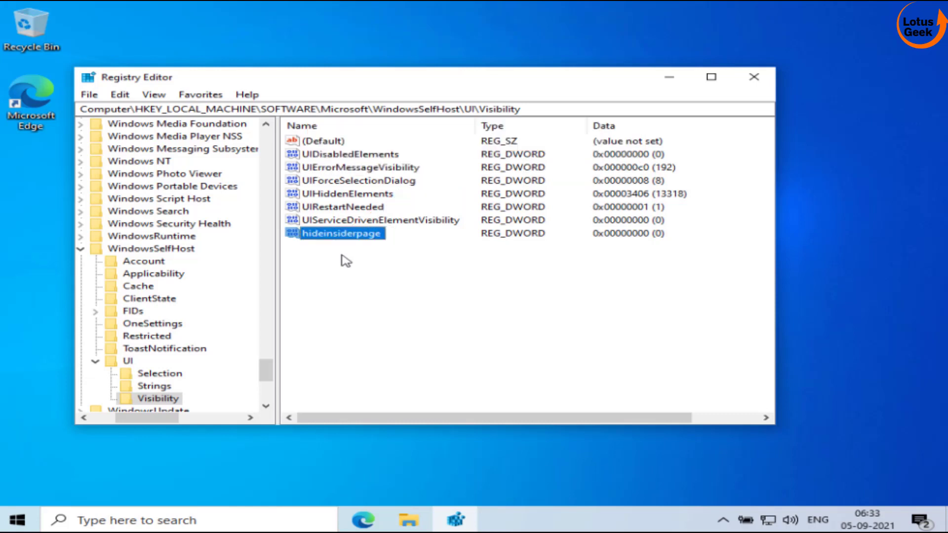
{"action": "key", "text": "Return"}
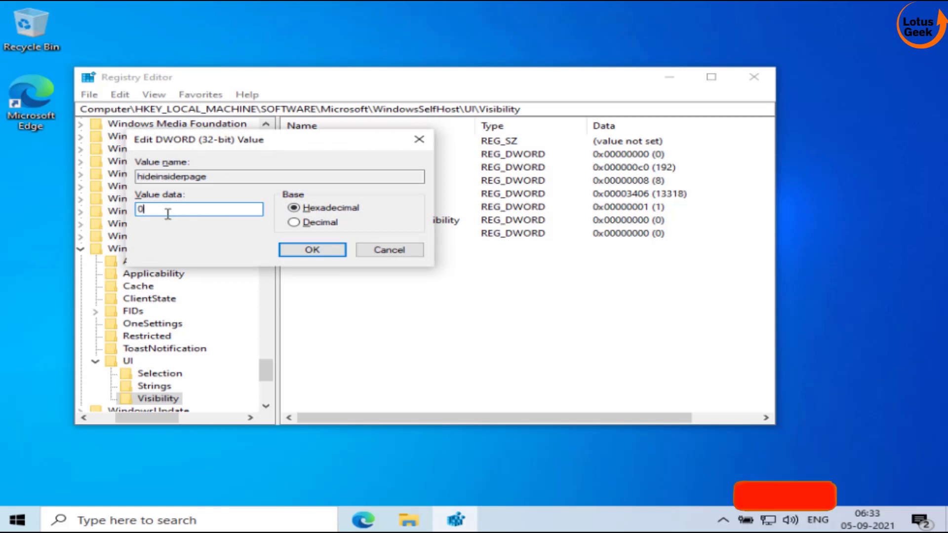
- Save hideinsiderpage with value data 0, re-check it, and close Registry Editor
{"action": "left_click", "coordinate": [294, 255]}
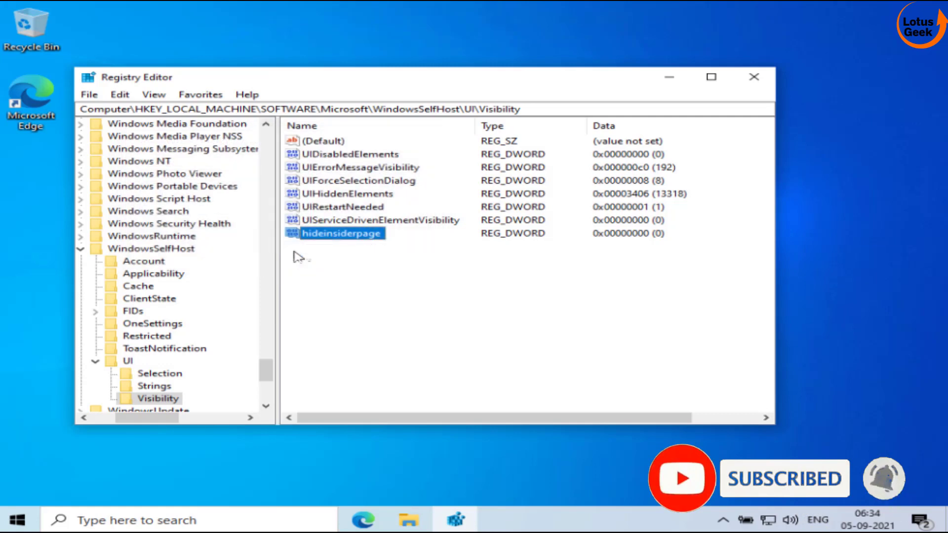
{"action": "double_click", "coordinate": [348, 236]}
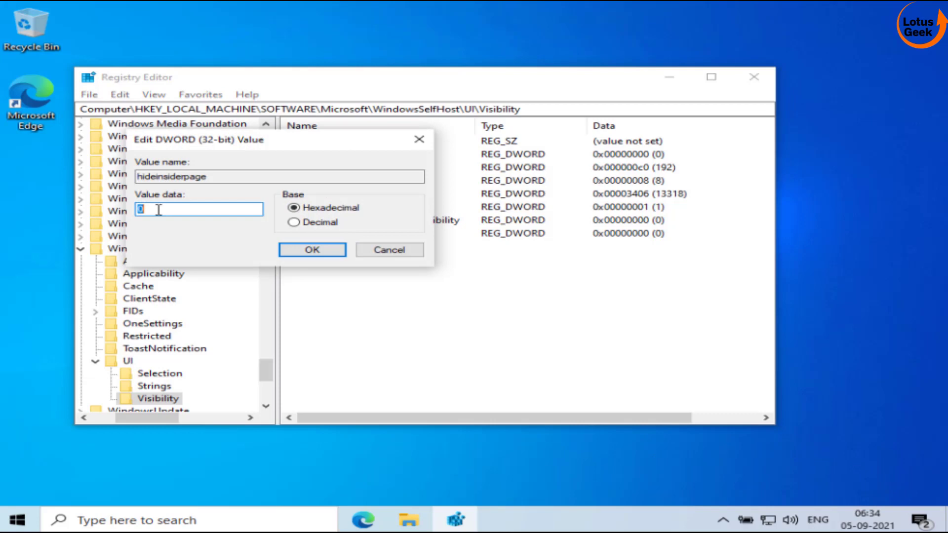
{"action": "type", "text": "0"}
{"action": "left_click", "coordinate": [312, 250]}
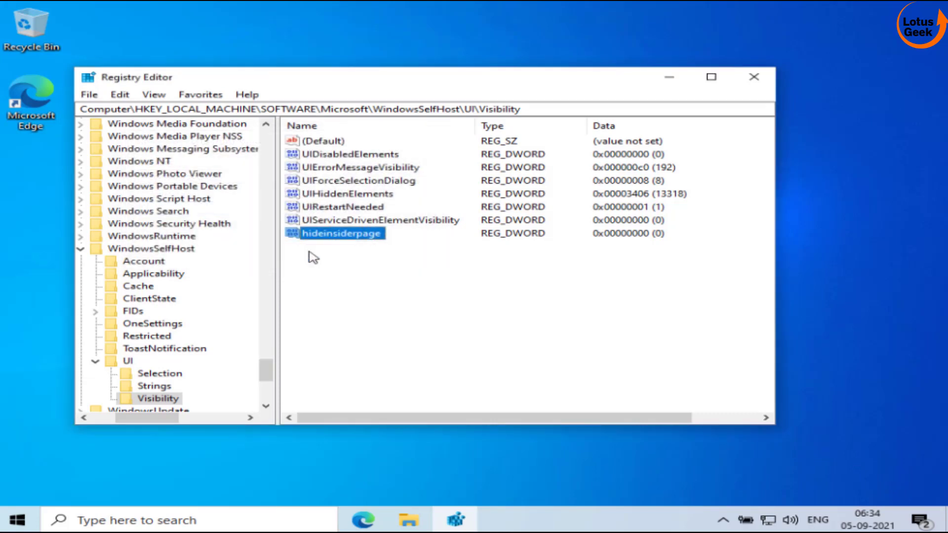
{"action": "left_click", "coordinate": [766, 77]}
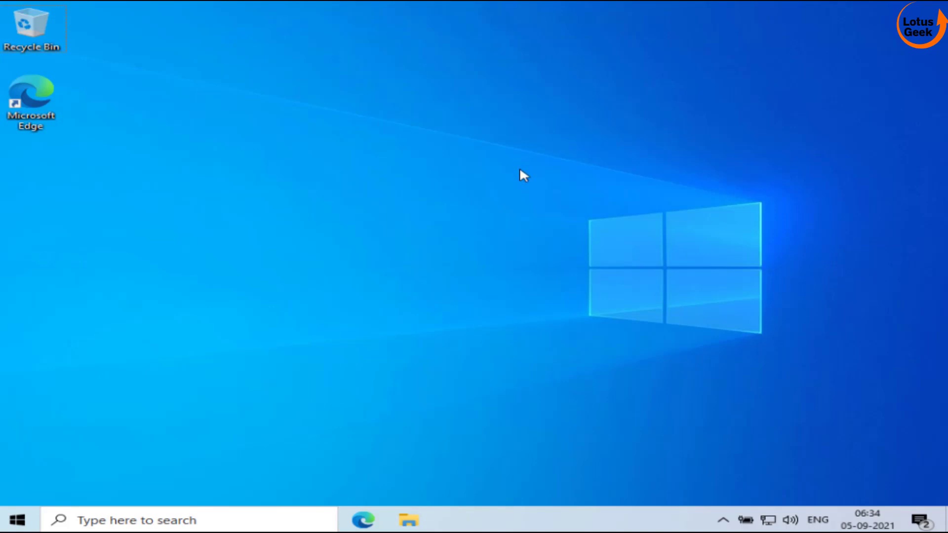
- Relaunch Registry Editor with regedit and approve the UAC prompt
{"action": "key", "text": "super+r"}
{"action": "key", "text": "Escape"}
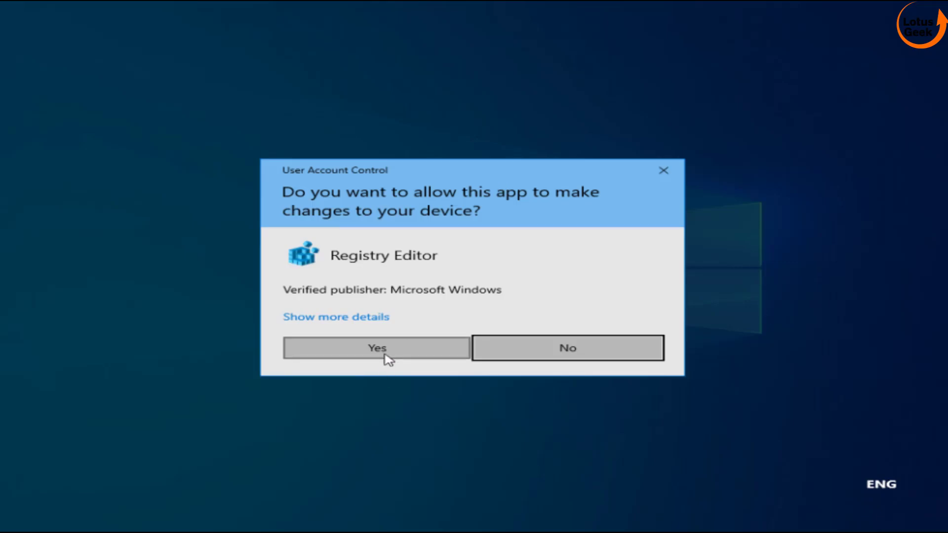
{"action": "left_click", "coordinate": [388, 359]}
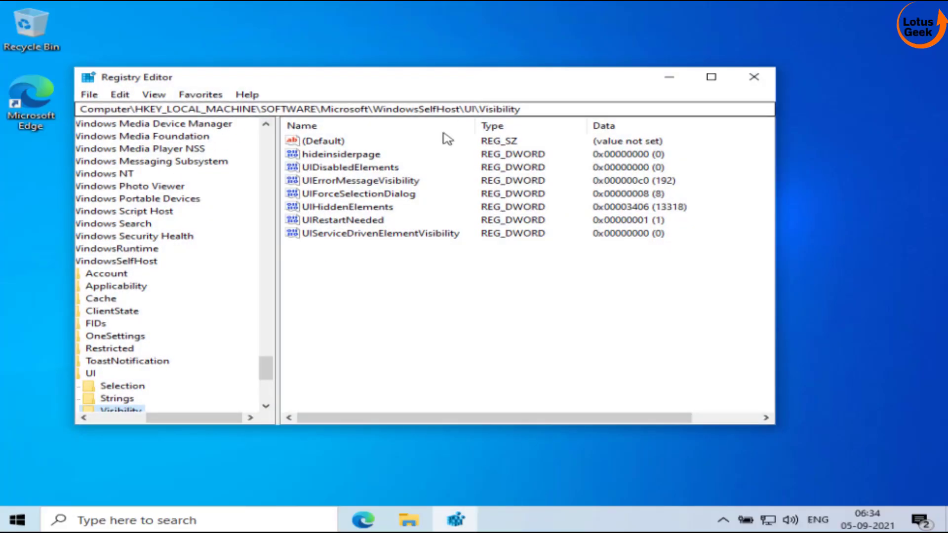
- Trim the address path to Microsoft\WindowsSelfHost and delete that registry key
{"action": "left_click", "coordinate": [552, 109]}
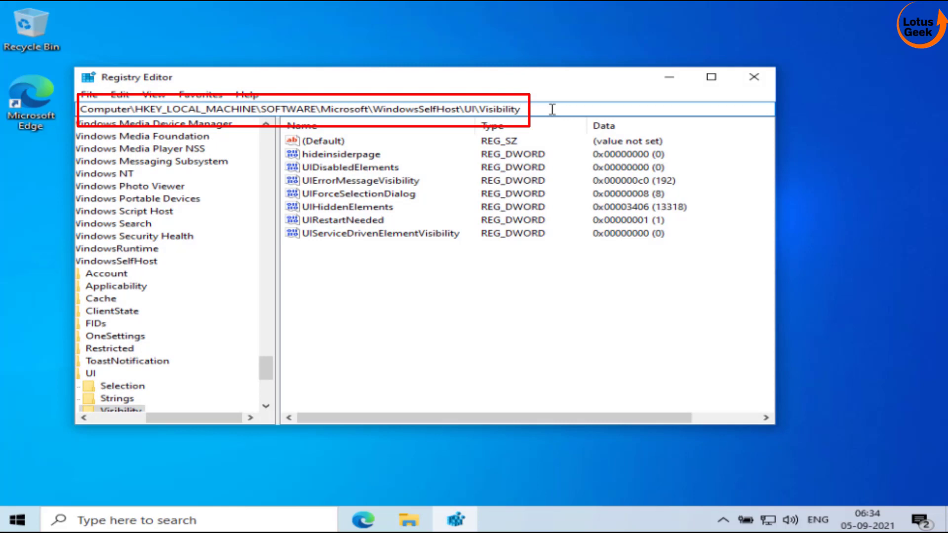
{"action": "key", "text": "BackSpace"}
{"action": "key", "text": "BackSpace"}
{"action": "key", "text": "BackSpace"}
{"action": "key", "text": "BackSpace"}
{"action": "key", "text": "BackSpace"}
{"action": "key", "text": "BackSpace"}
{"action": "key", "text": "BackSpace"}
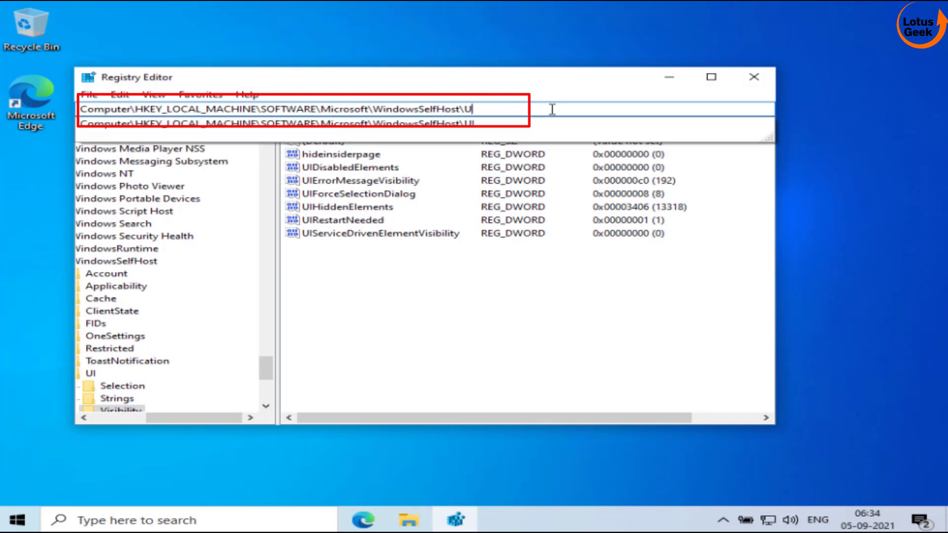
{"action": "key", "text": "BackSpace"}
{"action": "key", "text": "BackSpace"}
{"action": "key", "text": "BackSpace"}
{"action": "key", "text": "Return"}
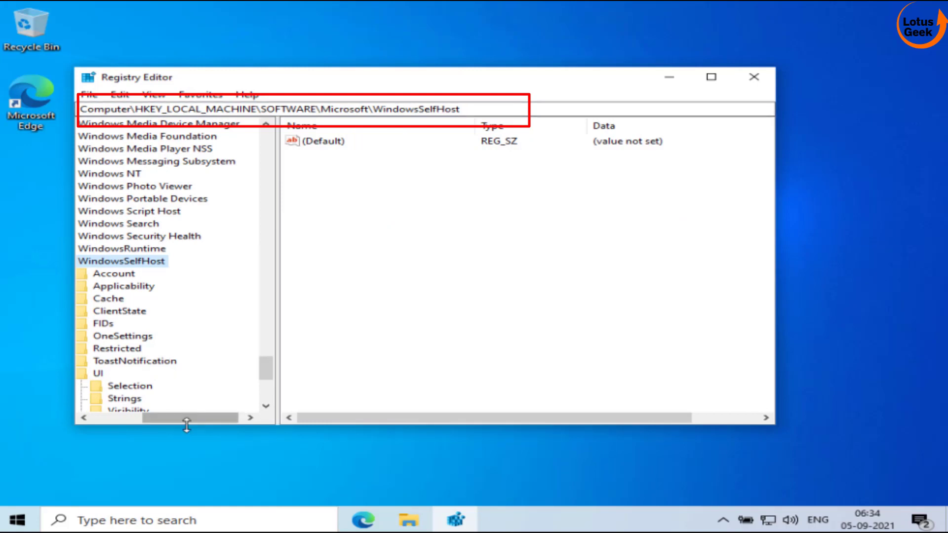
{"action": "left_click_drag", "start_coordinate": [191, 417], "coordinate": [170, 418]}
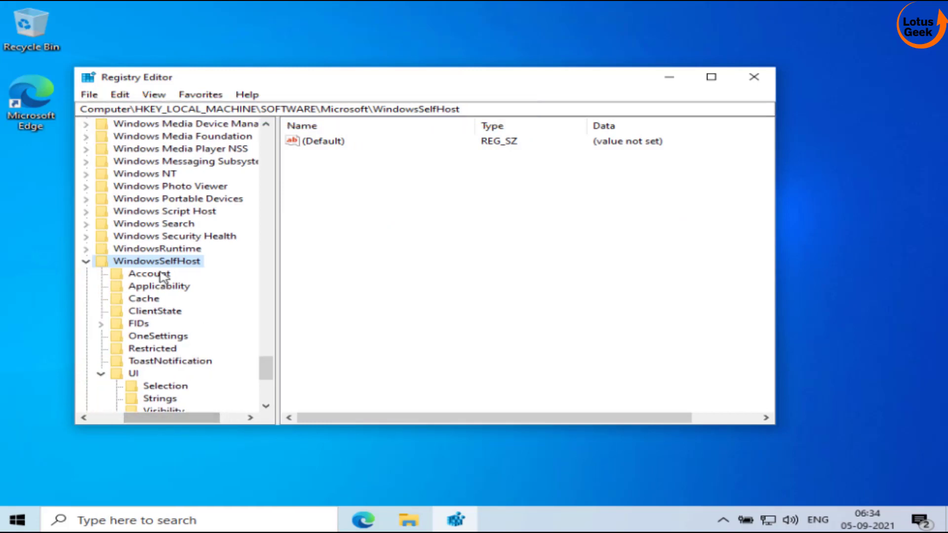
{"action": "right_click", "coordinate": [178, 264]}
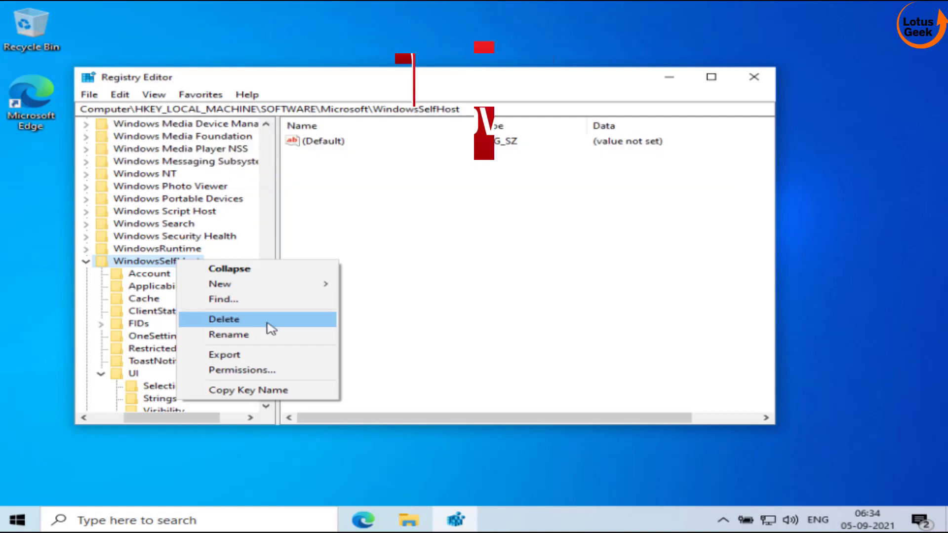
{"action": "left_click", "coordinate": [539, 270]}
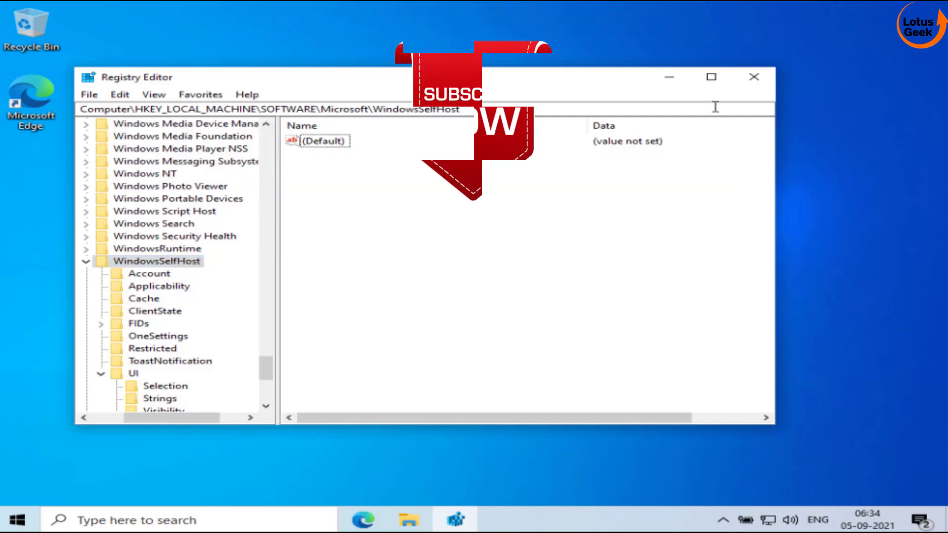
- Confirm removal of the WindowsSelfHost registry key
{"action": "left_click", "coordinate": [754, 76]}
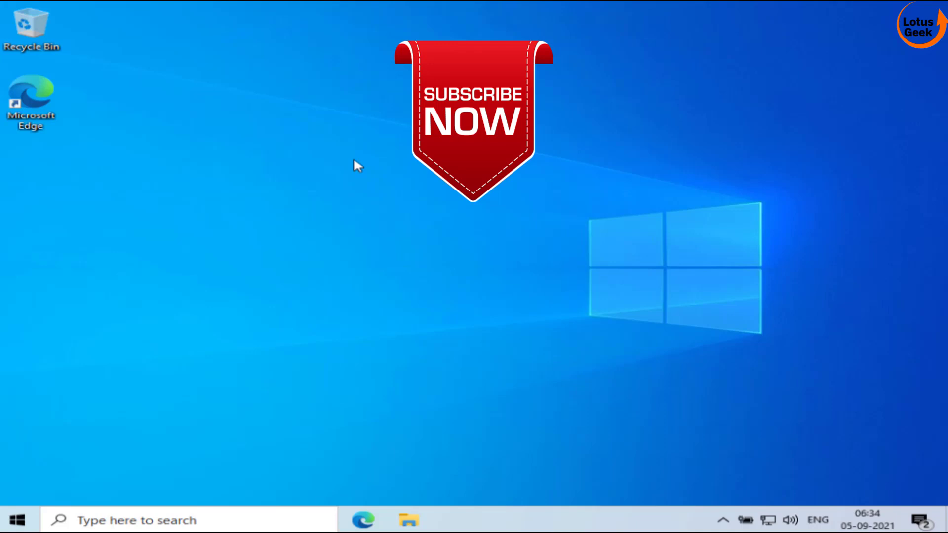